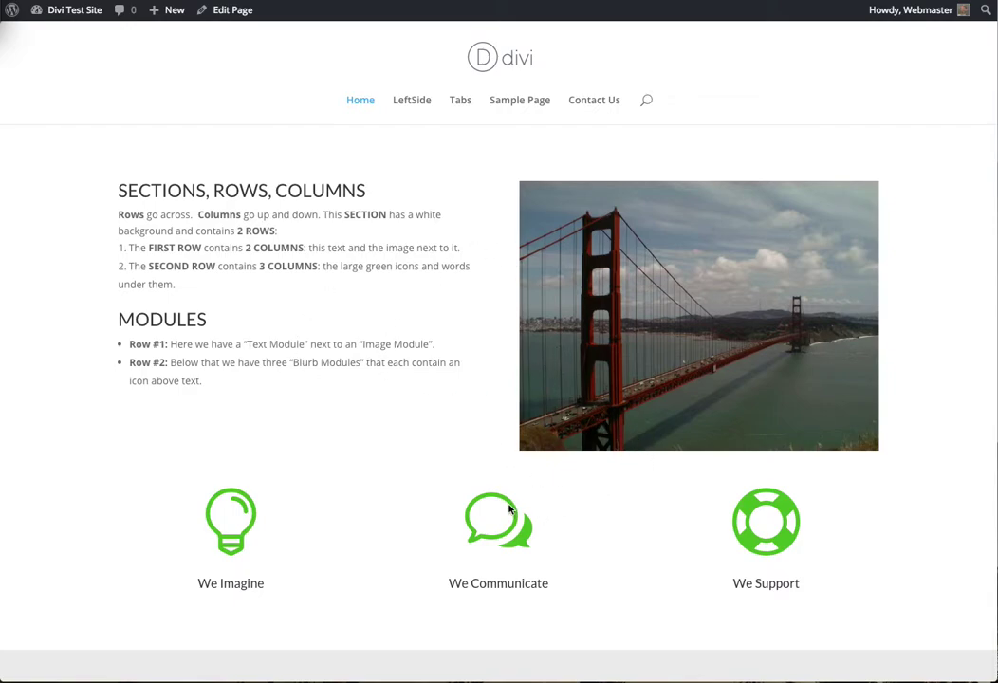
Step: Scroll through the Home layout: Text, Image and three Blurbs, then Text, Video and Map
{"action": "scroll", "coordinate": [468, 489], "scroll_direction": "down", "scroll_amount": 5}
{"action": "scroll", "coordinate": [480, 472], "scroll_direction": "down", "scroll_amount": 2}
{"action": "scroll", "coordinate": [480, 471], "scroll_direction": "up", "scroll_amount": 6}
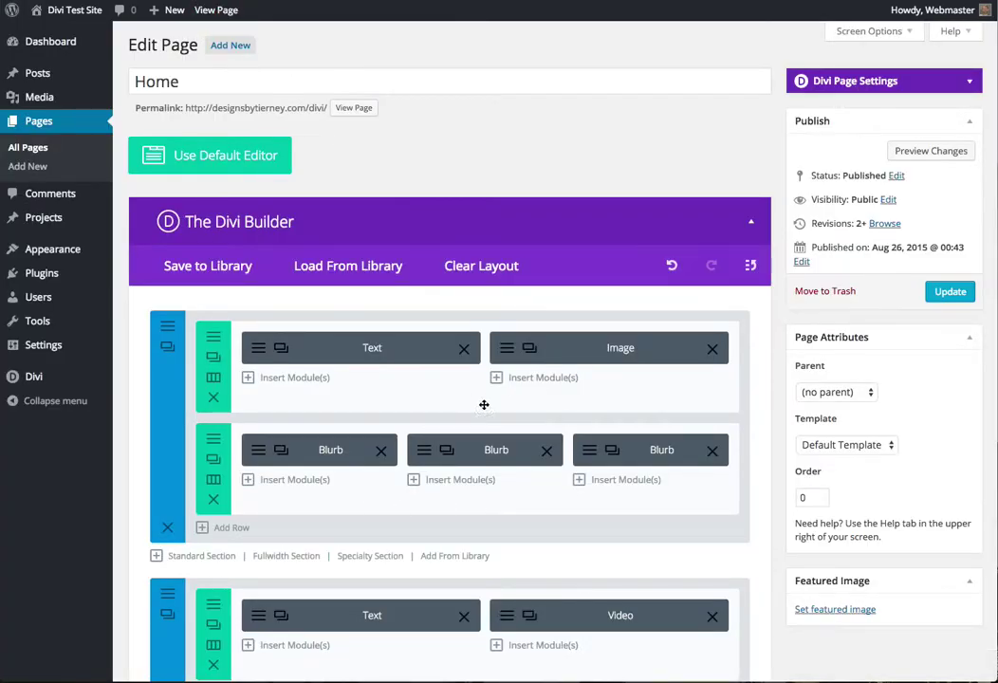
{"action": "scroll", "coordinate": [469, 555], "scroll_direction": "down", "scroll_amount": 3}
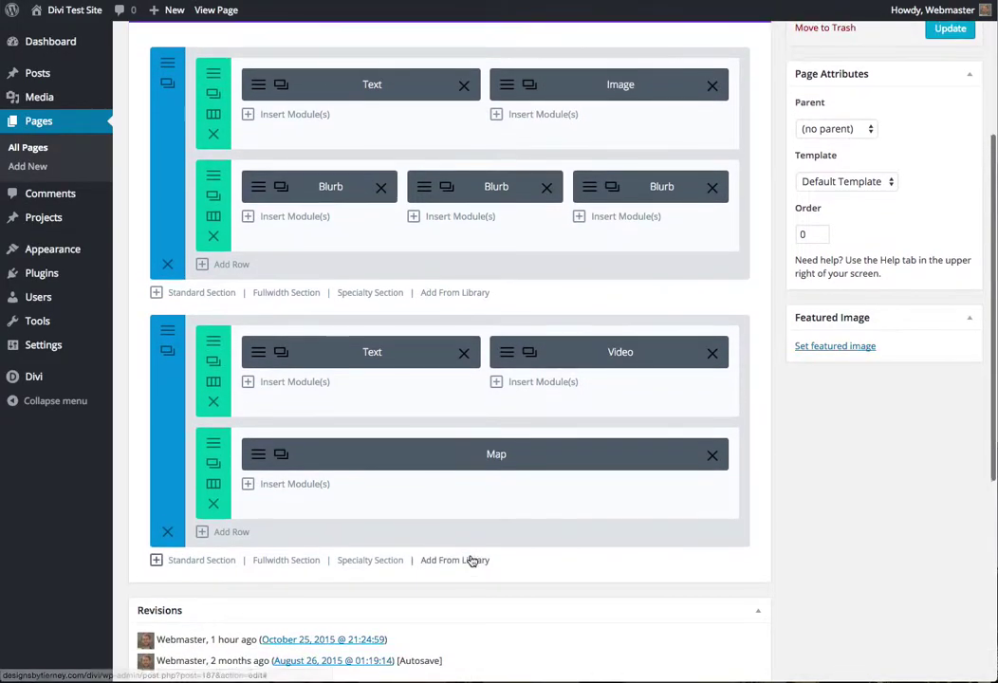
{"action": "scroll", "coordinate": [489, 608], "scroll_direction": "up", "scroll_amount": 2}
{"action": "scroll", "coordinate": [506, 661], "scroll_direction": "up", "scroll_amount": 1}
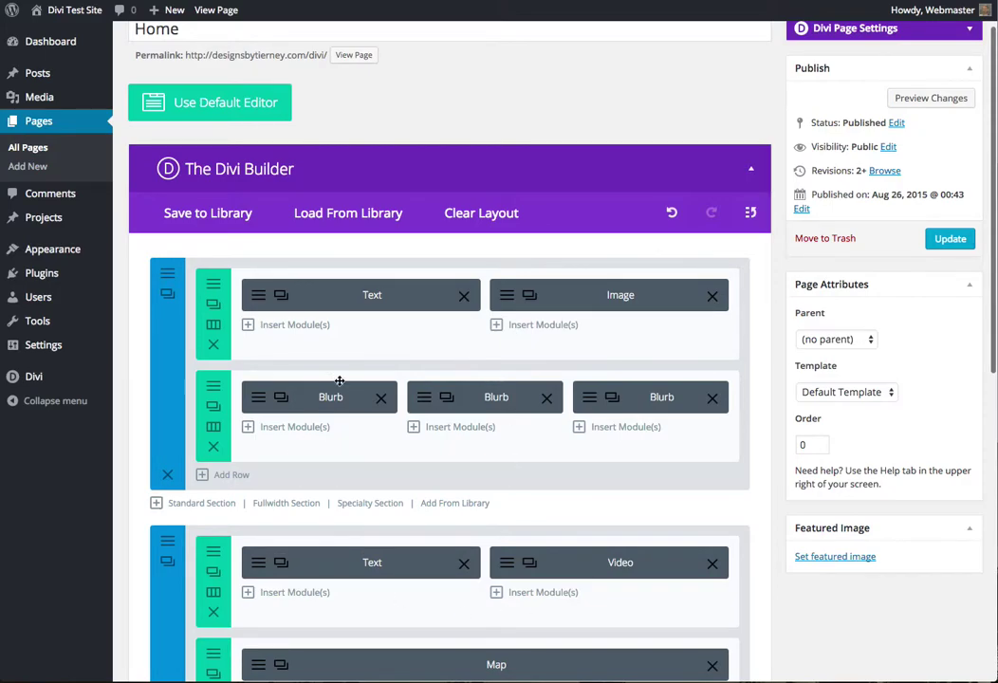
{"action": "scroll", "coordinate": [499, 519], "scroll_direction": "down", "scroll_amount": 1}
{"action": "scroll", "coordinate": [497, 519], "scroll_direction": "down", "scroll_amount": 2}
{"action": "scroll", "coordinate": [479, 415], "scroll_direction": "up", "scroll_amount": 4}
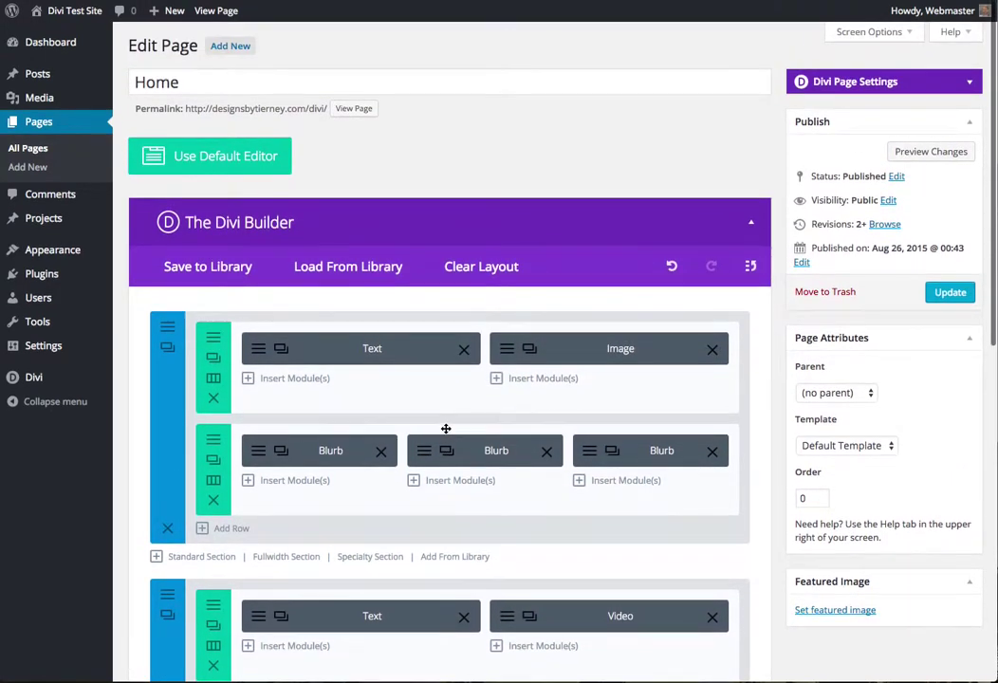
{"action": "left_click", "coordinate": [195, 8]}
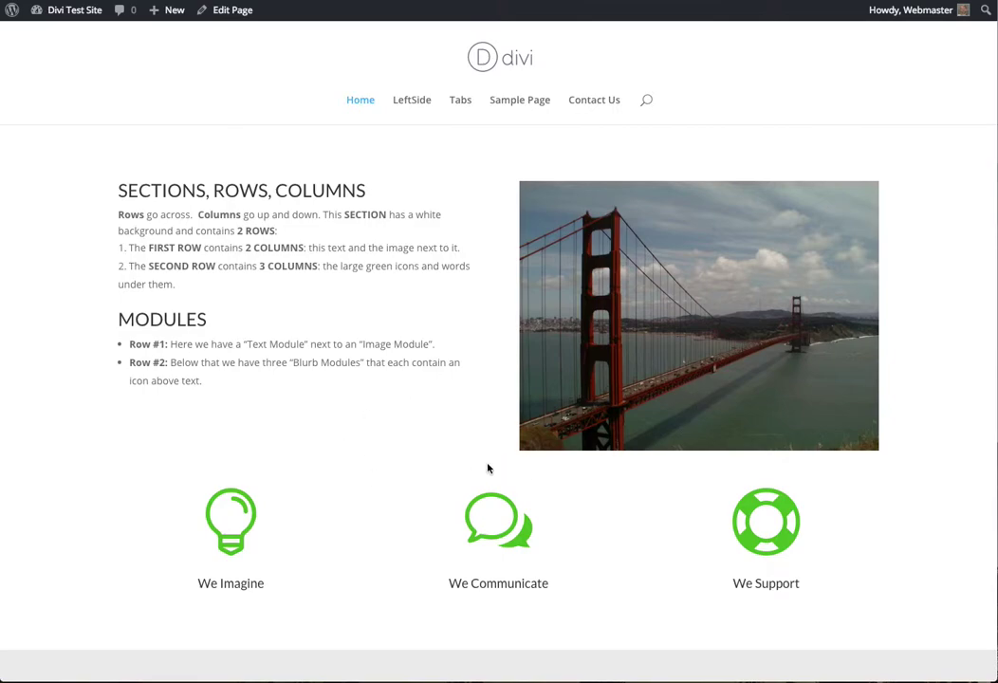
{"action": "scroll", "coordinate": [478, 466], "scroll_direction": "down", "scroll_amount": 4}
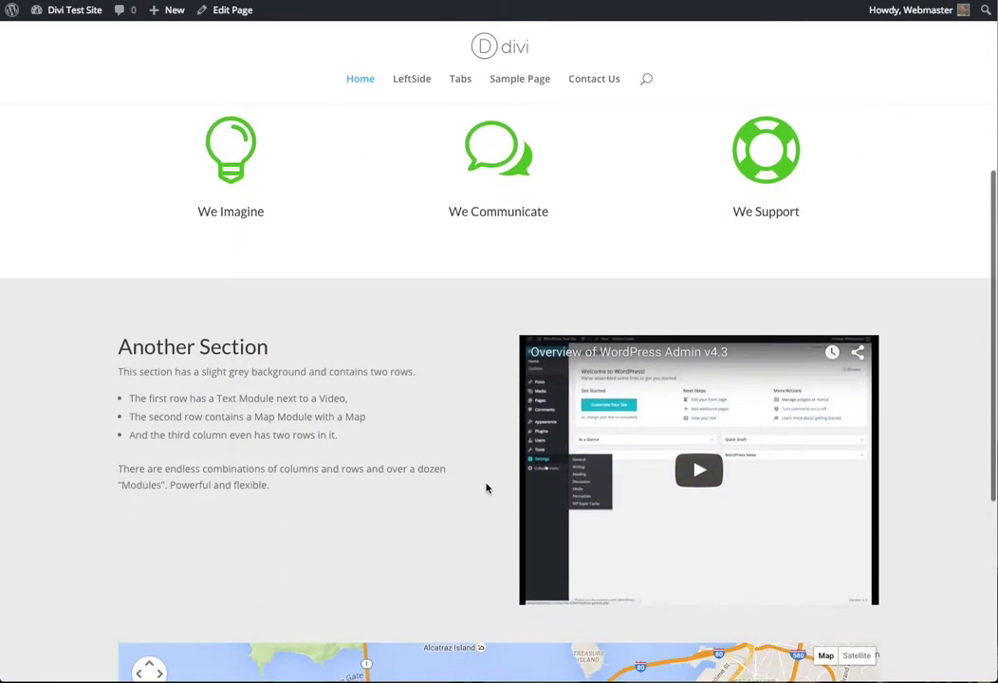
{"action": "scroll", "coordinate": [478, 453], "scroll_direction": "down", "scroll_amount": 2}
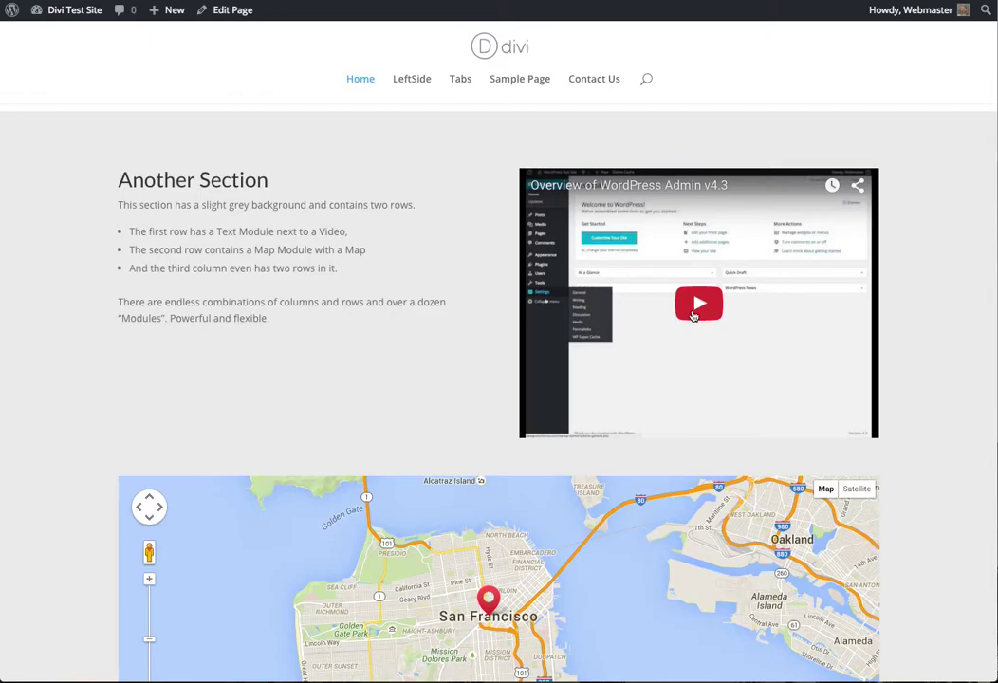
{"action": "scroll", "coordinate": [660, 408], "scroll_direction": "down", "scroll_amount": 3}
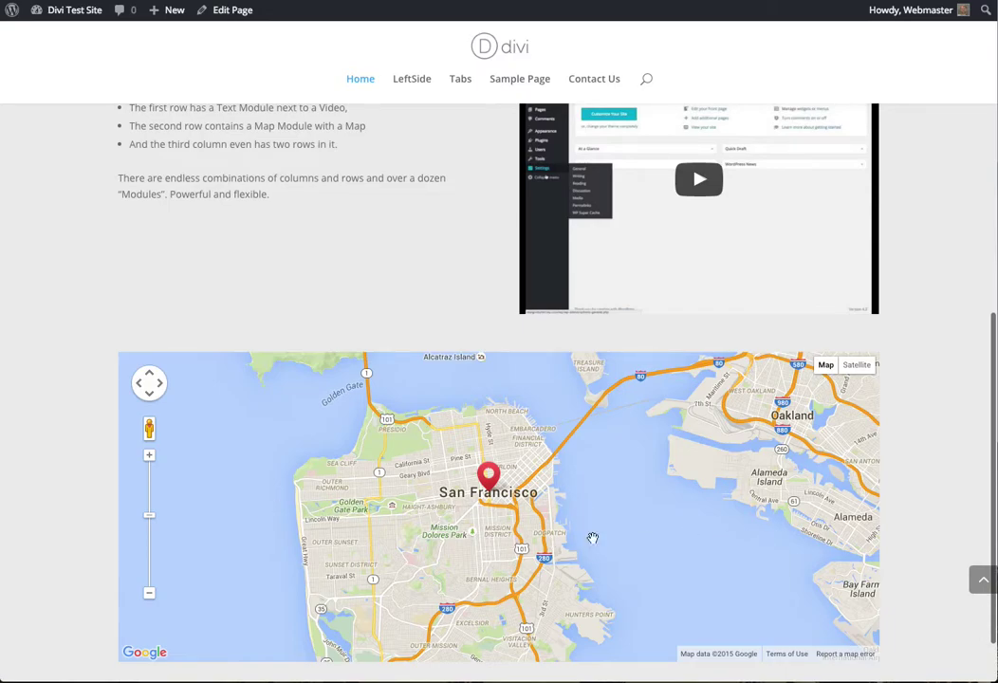
{"action": "scroll", "coordinate": [225, 312], "scroll_direction": "up", "scroll_amount": 4}
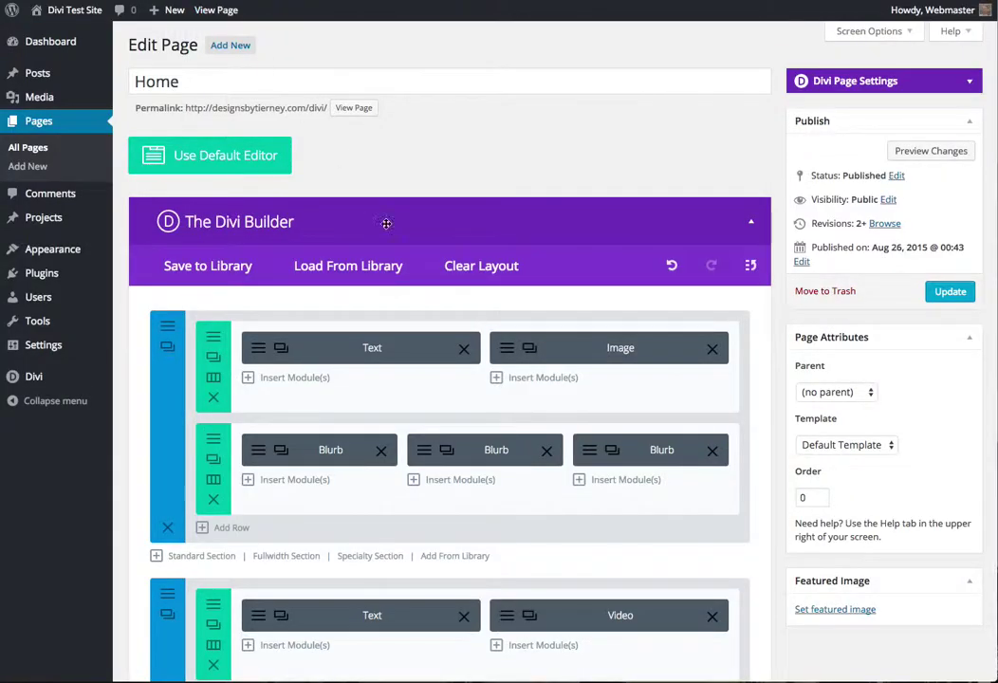
{"action": "scroll", "coordinate": [448, 386], "scroll_direction": "down", "scroll_amount": 5}
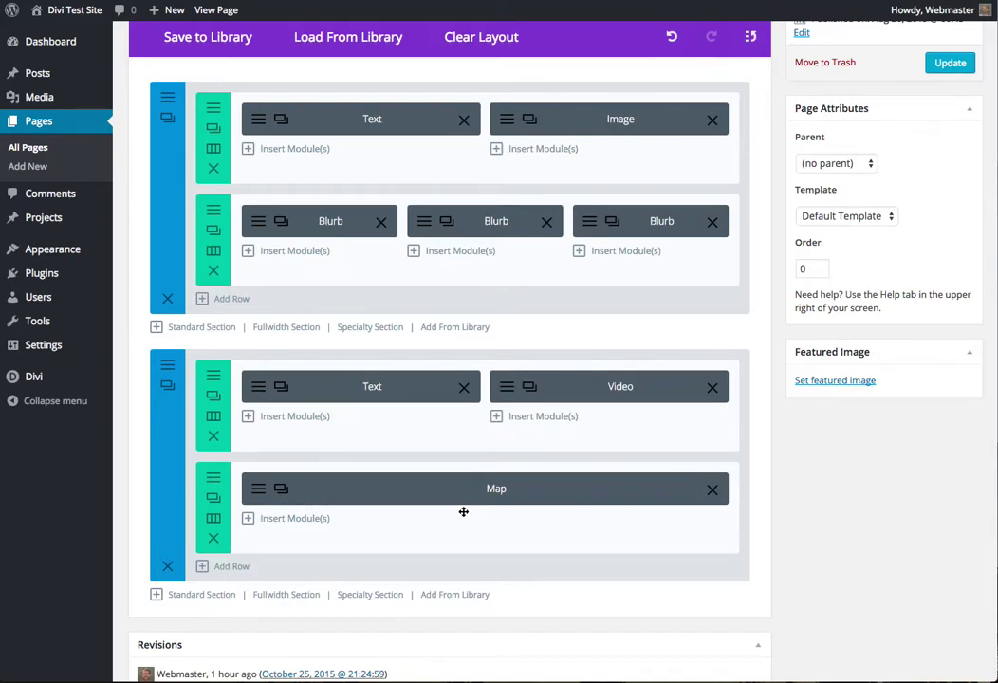
{"action": "scroll", "coordinate": [463, 511], "scroll_direction": "up", "scroll_amount": 4}
{"action": "scroll", "coordinate": [466, 422], "scroll_direction": "down", "scroll_amount": 3}
{"action": "scroll", "coordinate": [519, 579], "scroll_direction": "down", "scroll_amount": 2}
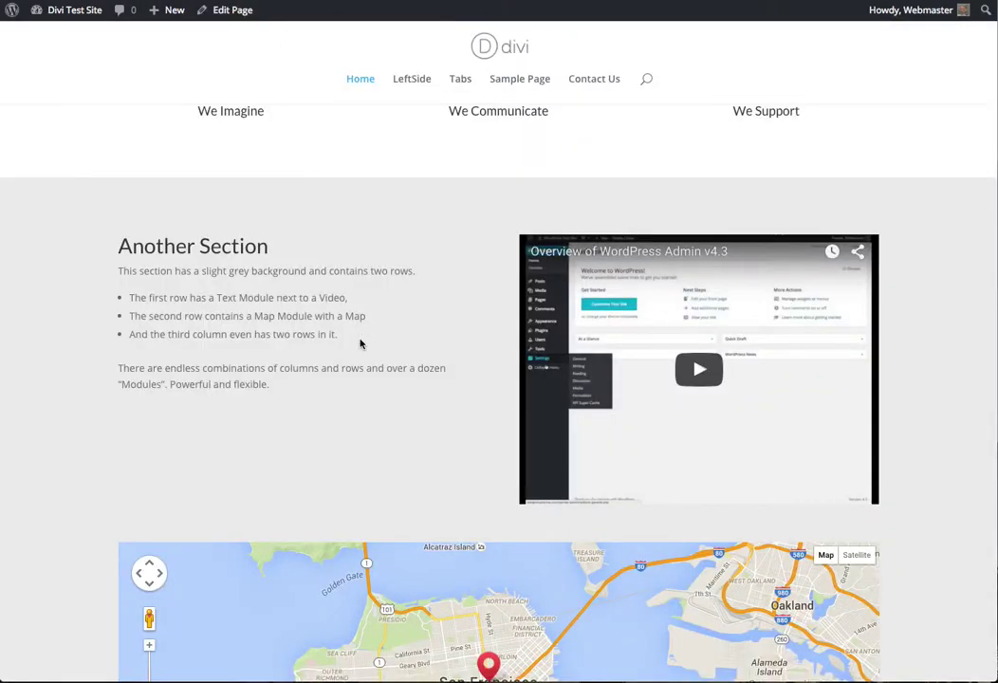
{"action": "scroll", "coordinate": [360, 344], "scroll_direction": "down", "scroll_amount": 3}
{"action": "scroll", "coordinate": [360, 339], "scroll_direction": "up", "scroll_amount": 8}
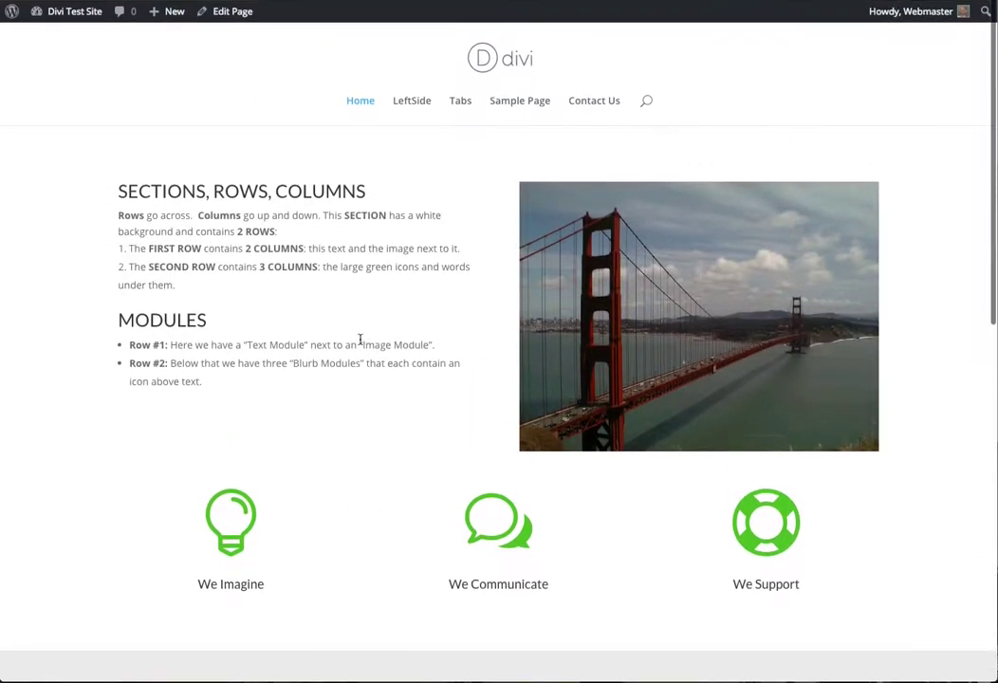
{"action": "scroll", "coordinate": [361, 343], "scroll_direction": "down", "scroll_amount": 5}
{"action": "scroll", "coordinate": [360, 344], "scroll_direction": "up", "scroll_amount": 5}
{"action": "left_click", "coordinate": [232, 12]}
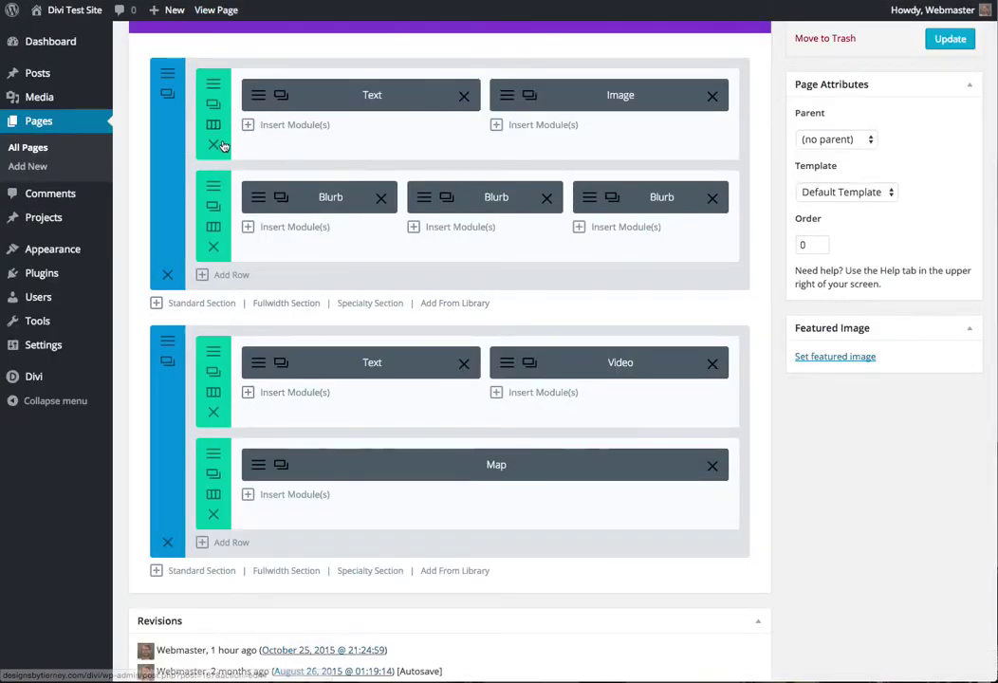
{"action": "scroll", "coordinate": [429, 289], "scroll_direction": "up", "scroll_amount": 4}
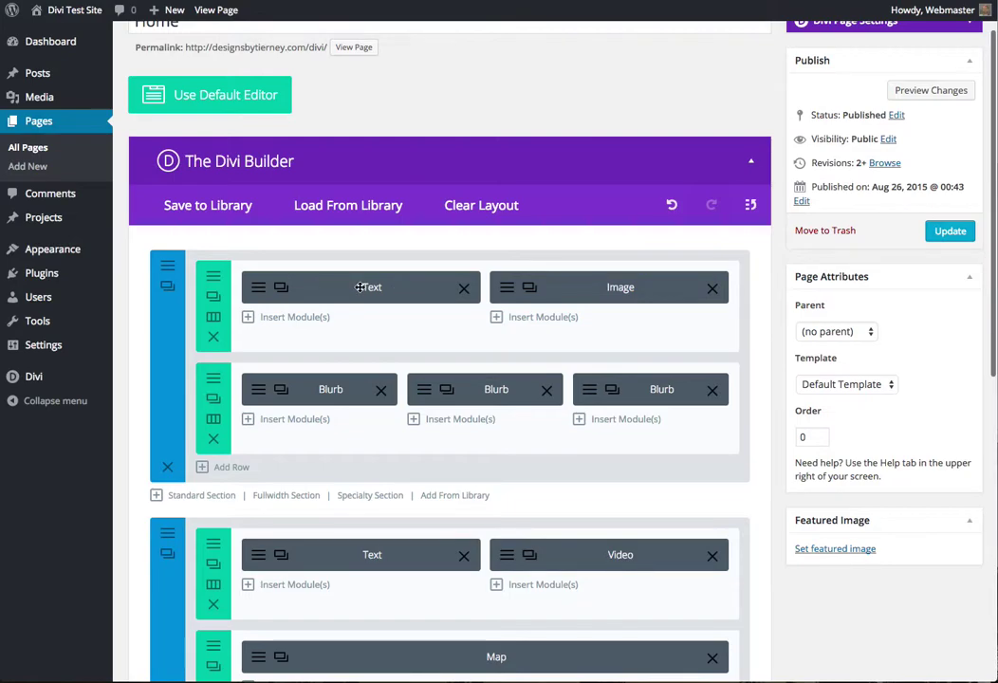
{"action": "scroll", "coordinate": [254, 256], "scroll_direction": "down", "scroll_amount": 3}
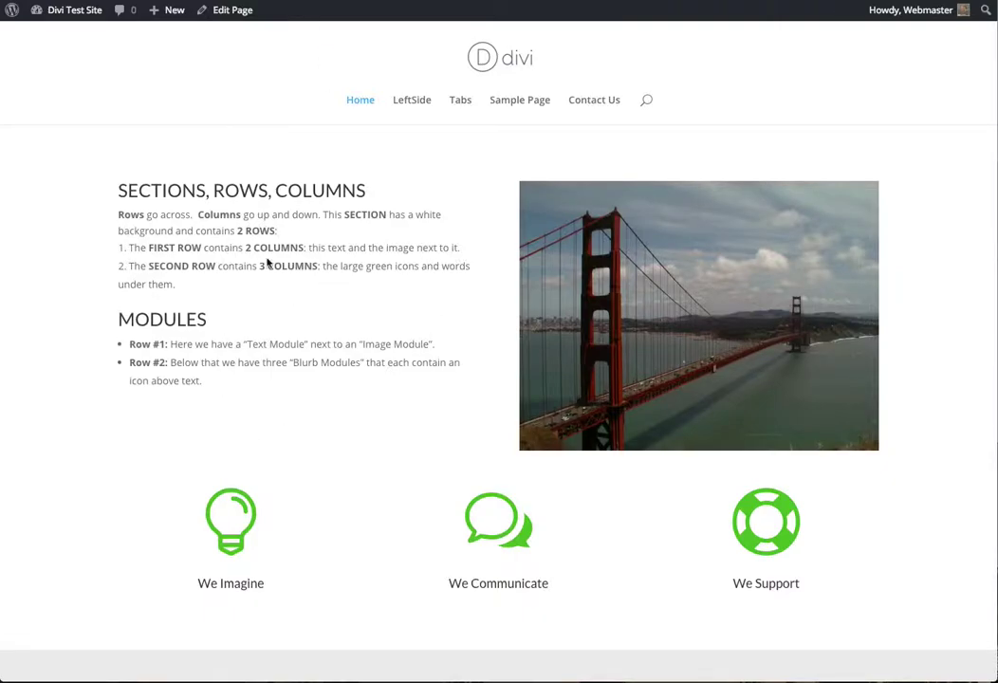
{"action": "scroll", "coordinate": [479, 435], "scroll_direction": "down", "scroll_amount": 6}
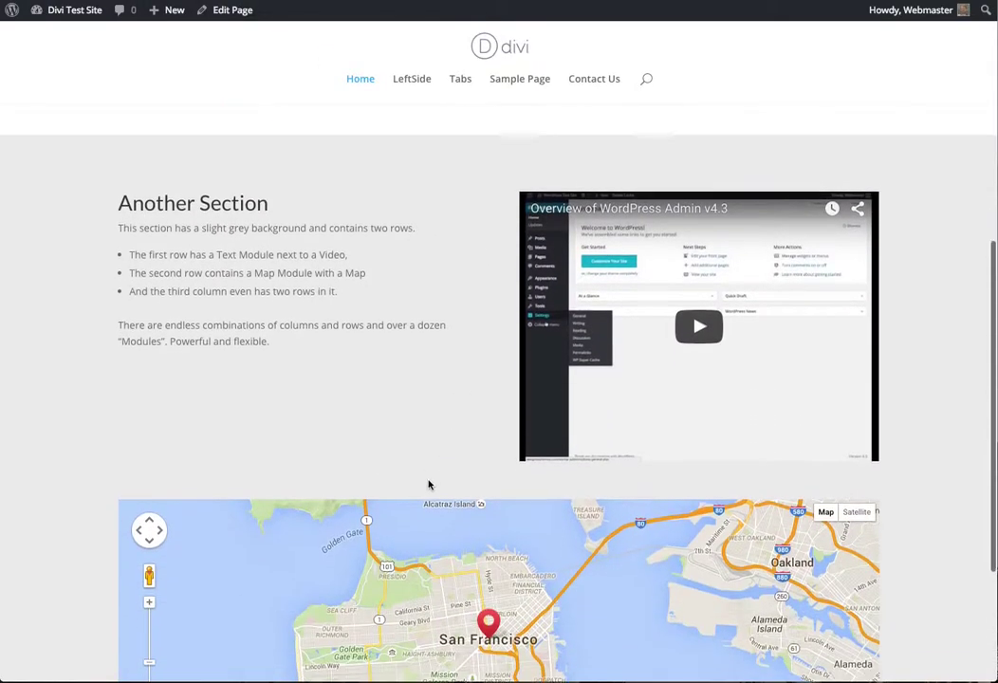
{"action": "scroll", "coordinate": [374, 347], "scroll_direction": "up", "scroll_amount": 3}
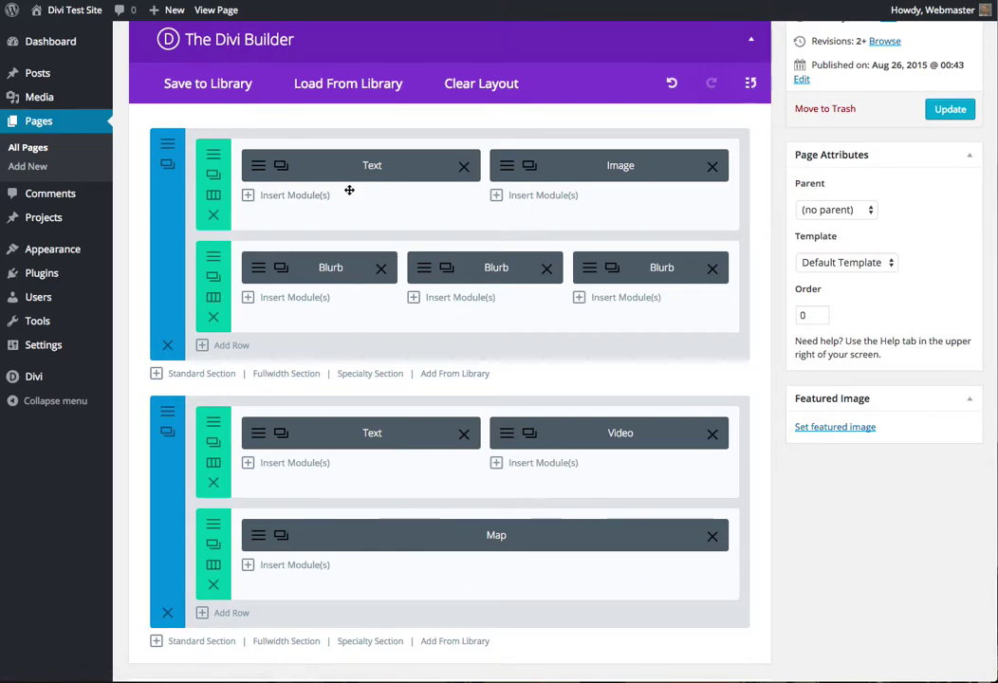
Step: Add a third row with a 1/3 + 2/3 column layout to the first section
{"action": "left_click", "coordinate": [228, 350]}
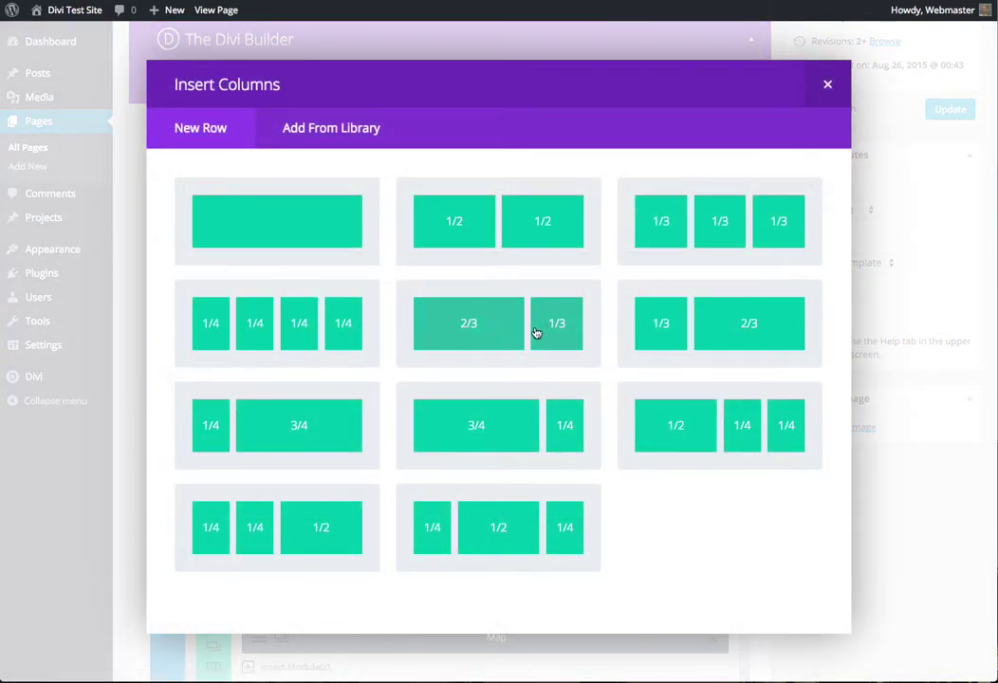
{"action": "left_click", "coordinate": [724, 335]}
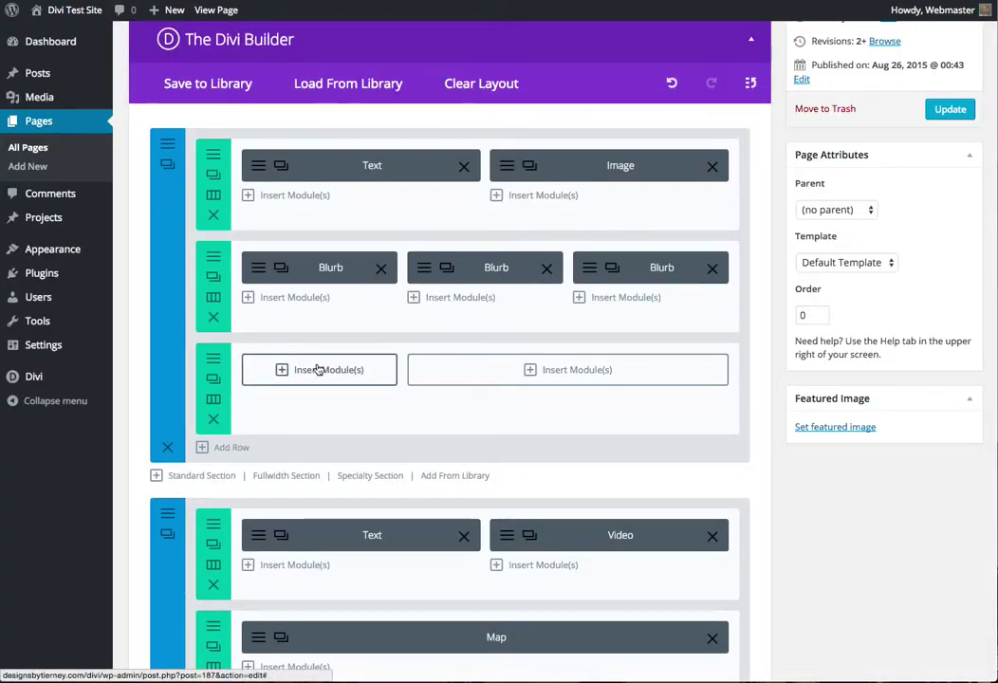
Step: Insert a Text module with the content 'something' into the new row's wider column
{"action": "left_click", "coordinate": [533, 377]}
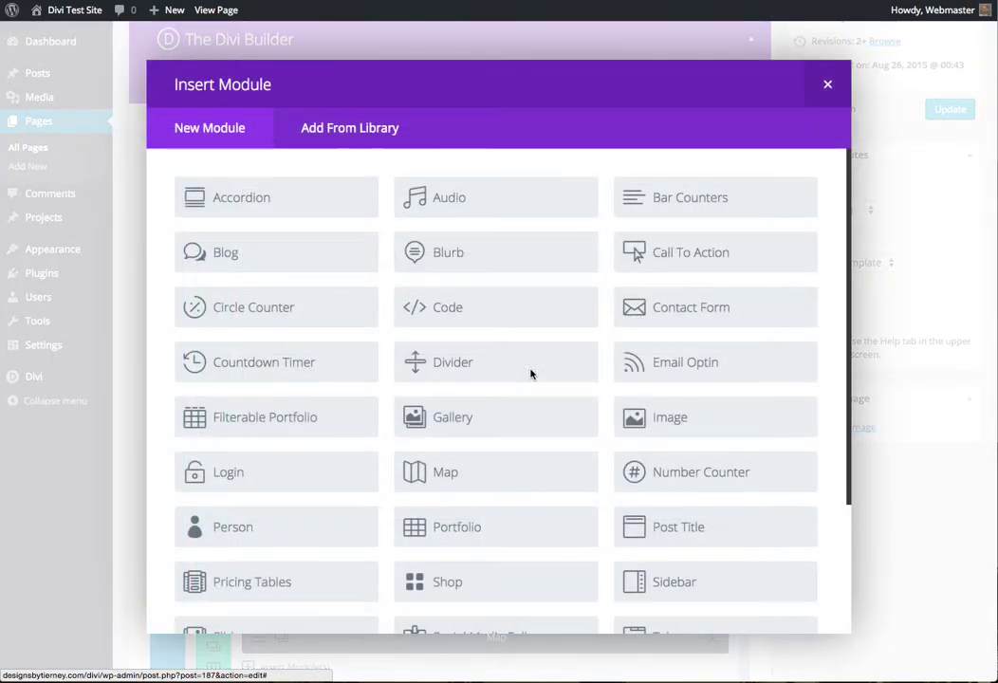
{"action": "scroll", "coordinate": [531, 373], "scroll_direction": "down", "scroll_amount": 3}
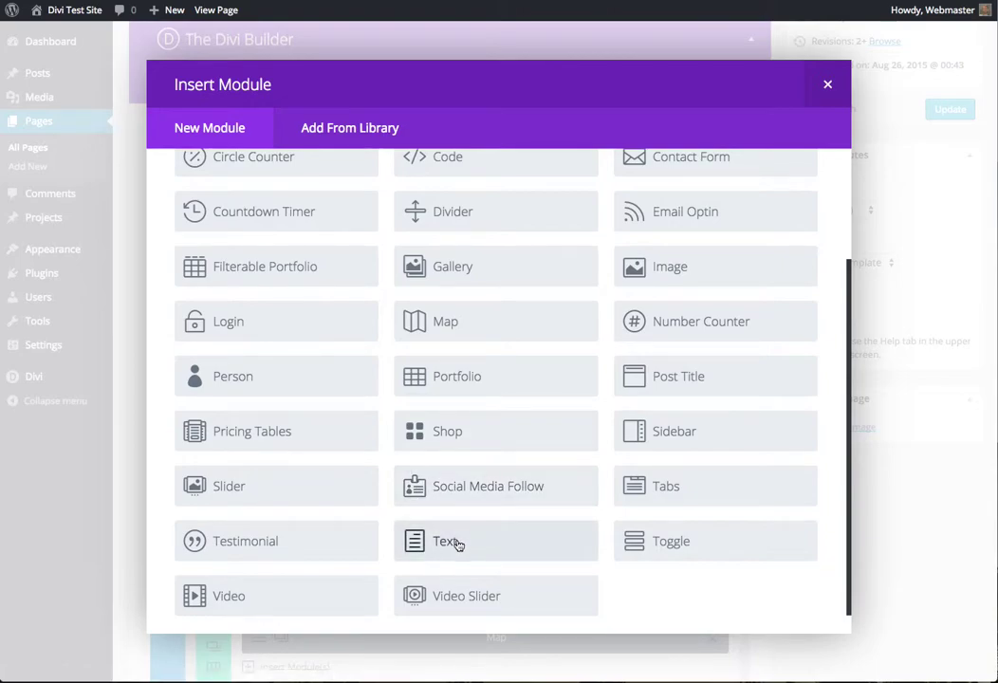
{"action": "left_click", "coordinate": [458, 543]}
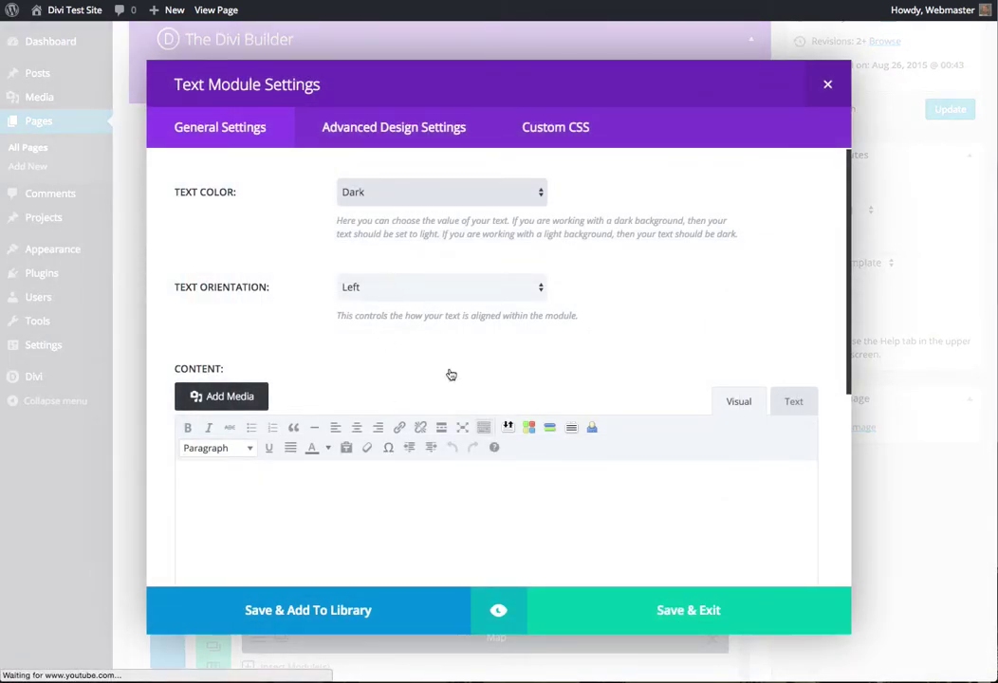
{"action": "scroll", "coordinate": [303, 455], "scroll_direction": "down", "scroll_amount": 2}
{"action": "type", "text": "something"}
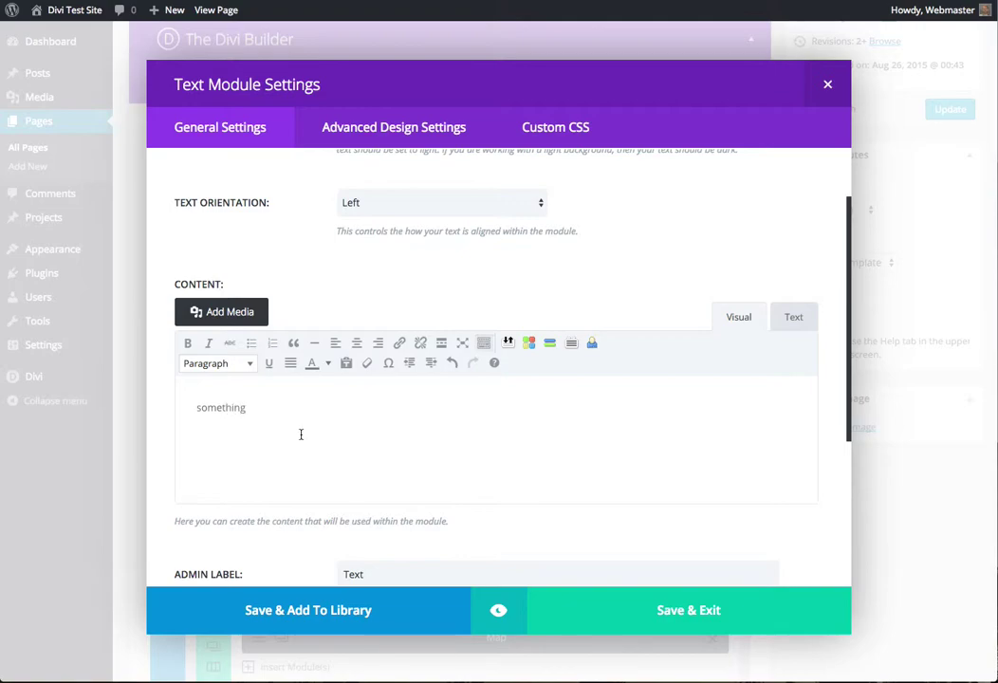
{"action": "left_click", "coordinate": [647, 610]}
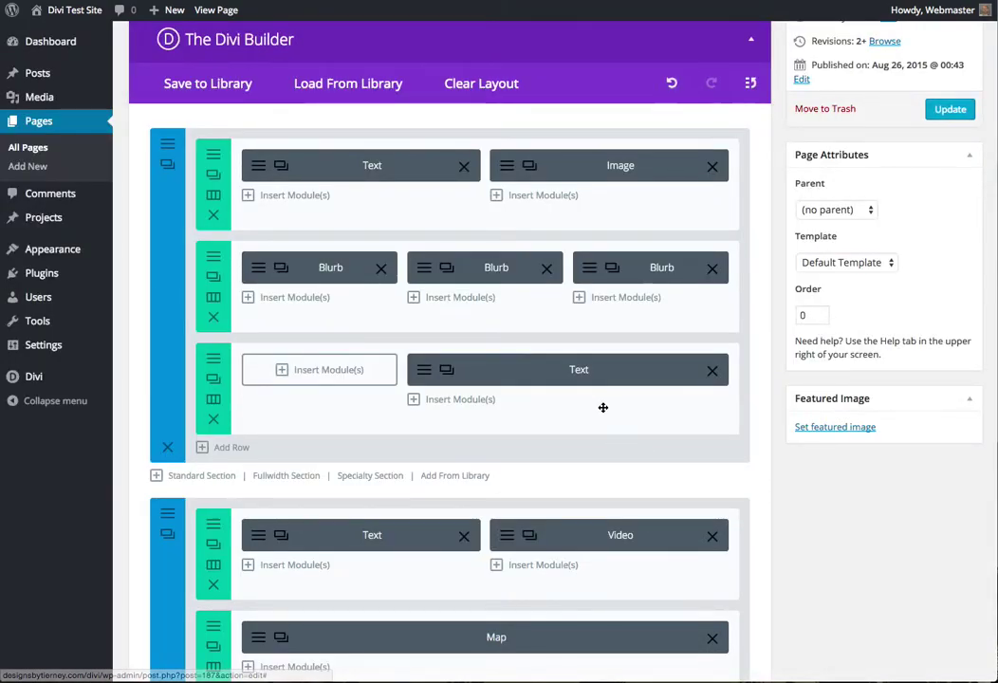
Step: Change that Text module's admin label from 'Text' to 'Something Text Module'
{"action": "left_click", "coordinate": [425, 376]}
{"action": "scroll", "coordinate": [474, 474], "scroll_direction": "down", "scroll_amount": 5}
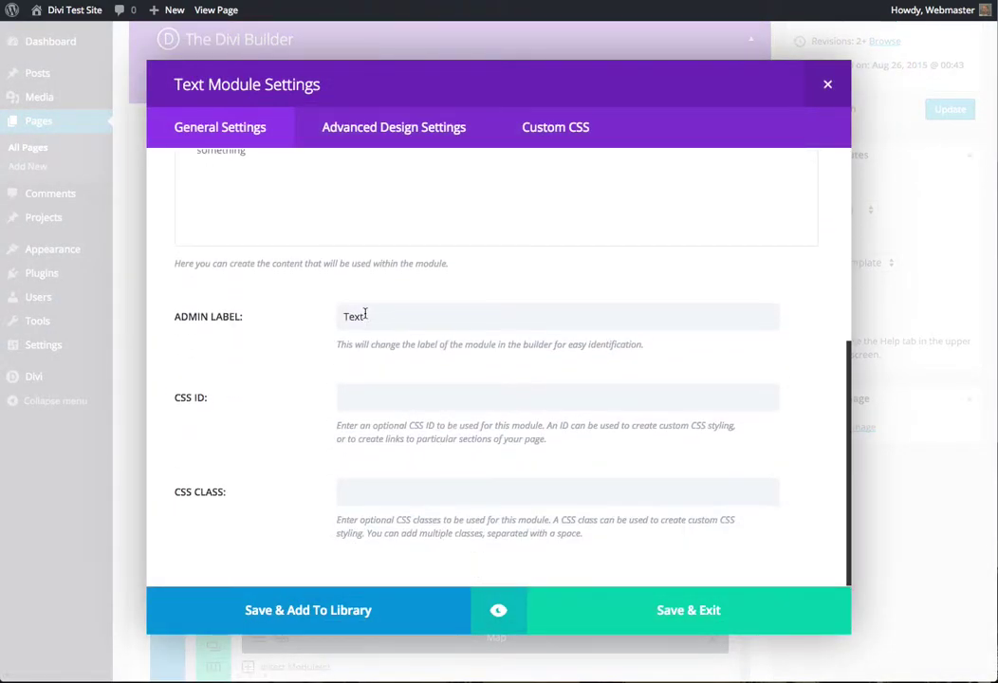
{"action": "double_click", "coordinate": [361, 315]}
{"action": "type", "text": "Something"}
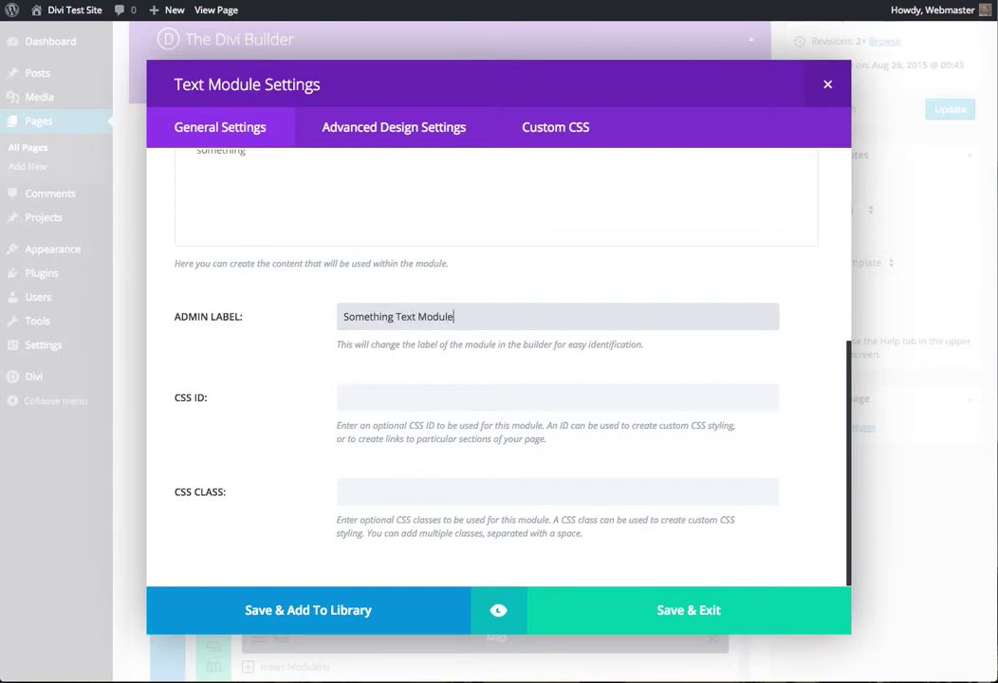
{"action": "left_click", "coordinate": [662, 605]}
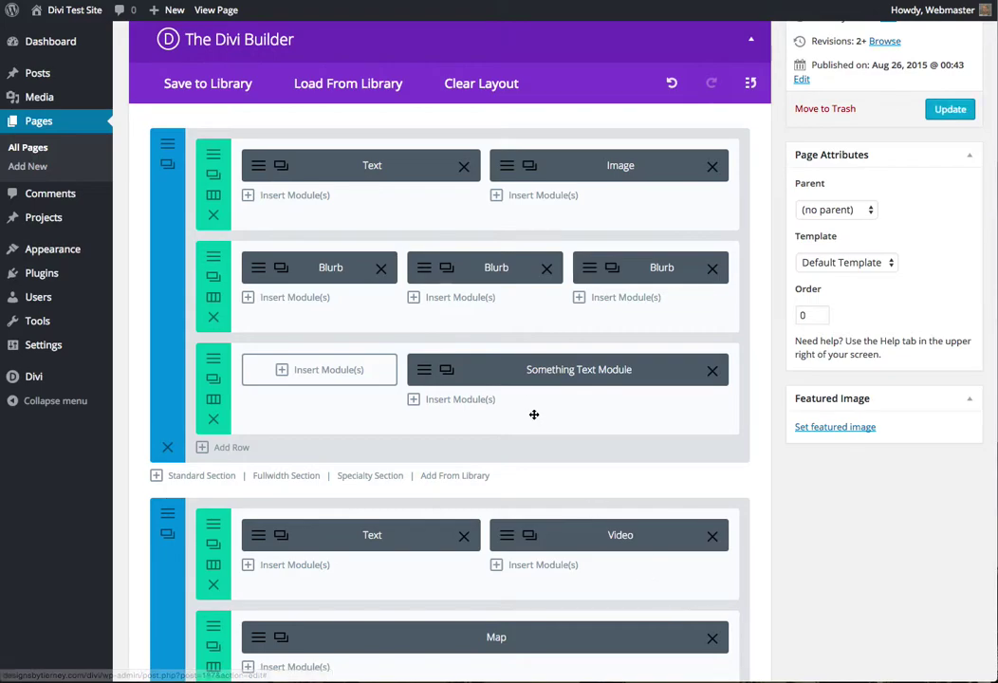
Step: Insert a Blurb module into the third row's empty one-third column and save it
{"action": "left_click", "coordinate": [294, 371]}
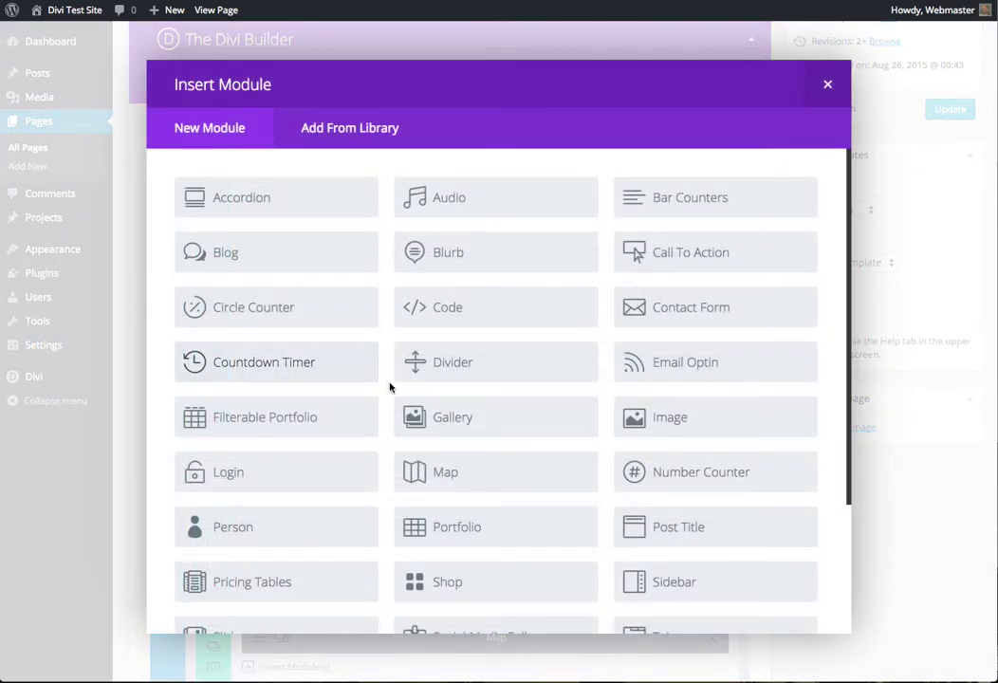
{"action": "scroll", "coordinate": [408, 395], "scroll_direction": "down", "scroll_amount": 3}
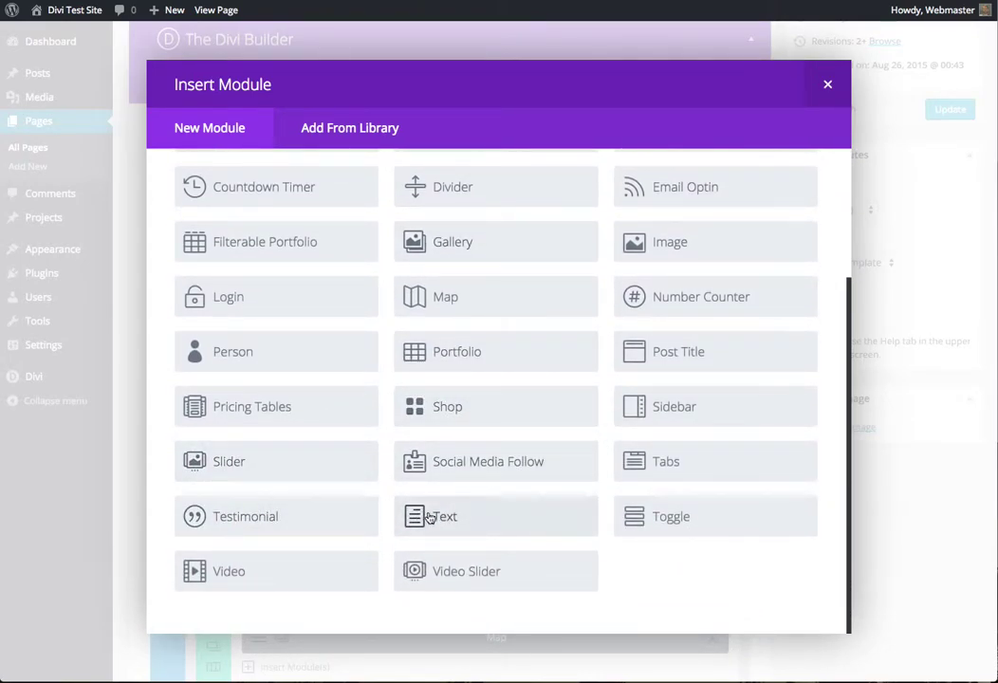
{"action": "scroll", "coordinate": [442, 520], "scroll_direction": "up", "scroll_amount": 3}
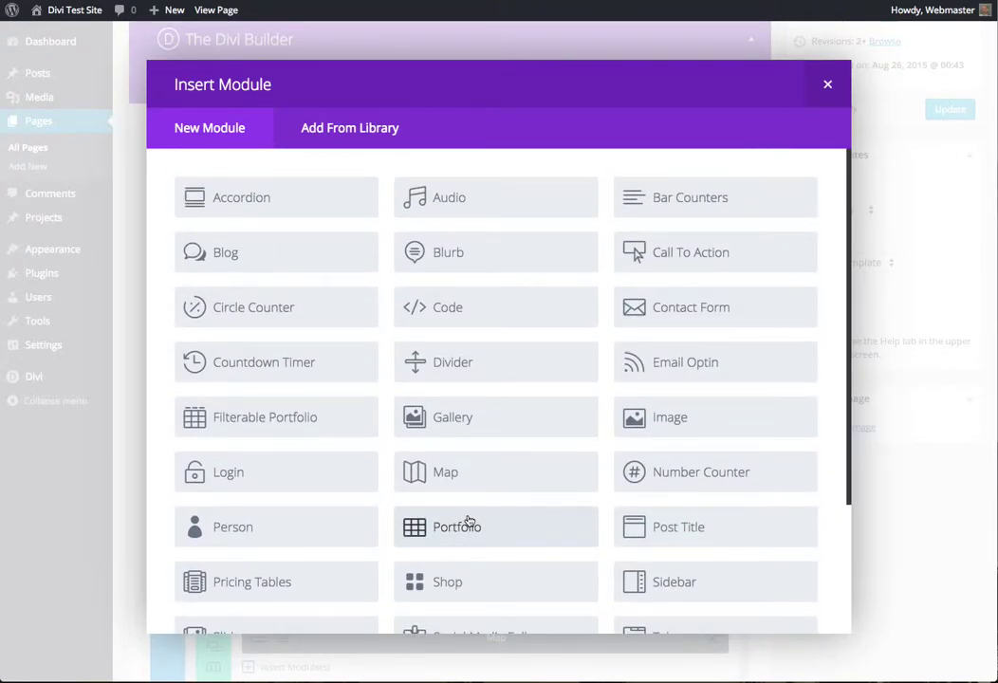
{"action": "left_click", "coordinate": [454, 254]}
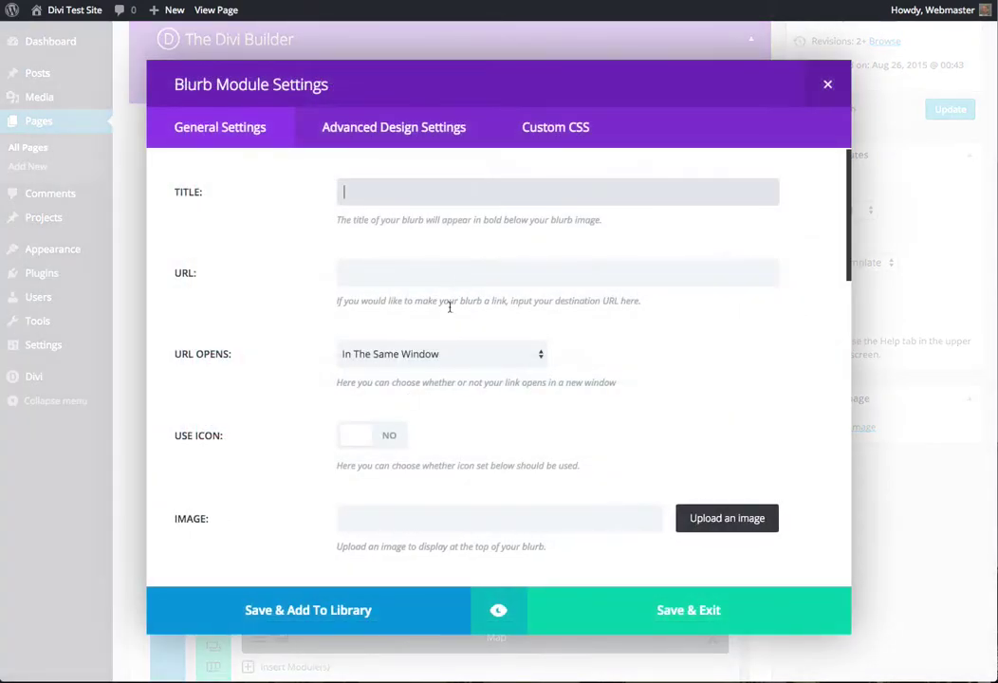
{"action": "left_click", "coordinate": [669, 603]}
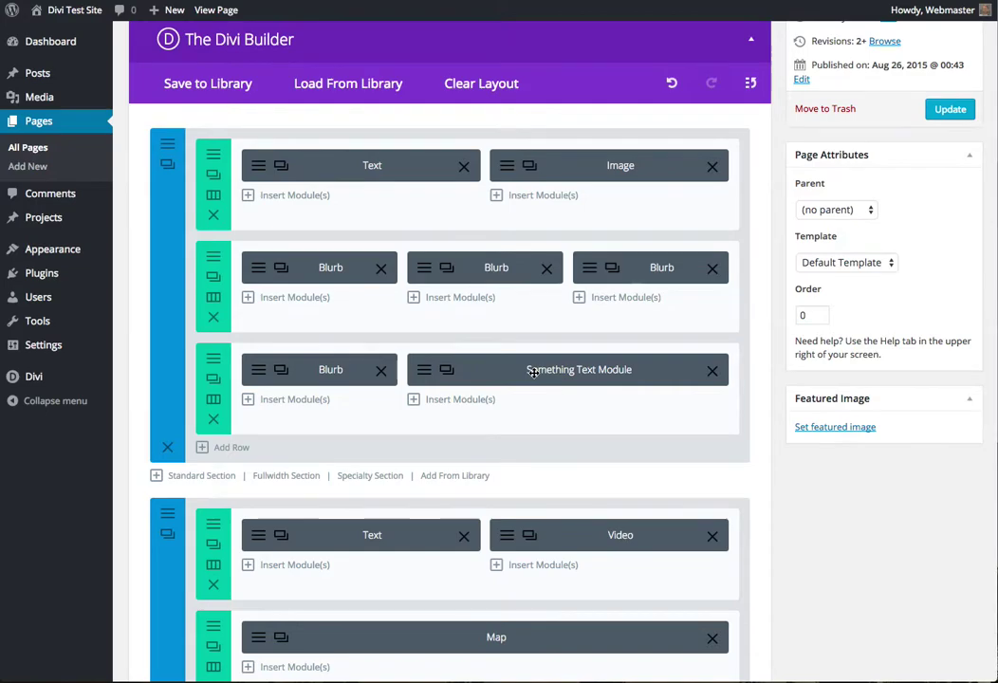
Step: Start inserting another module beneath the Blurb in the third row
{"action": "scroll", "coordinate": [534, 372], "scroll_direction": "down", "scroll_amount": 4}
{"action": "scroll", "coordinate": [534, 373], "scroll_direction": "up", "scroll_amount": 6}
{"action": "scroll", "coordinate": [534, 373], "scroll_direction": "up", "scroll_amount": 1}
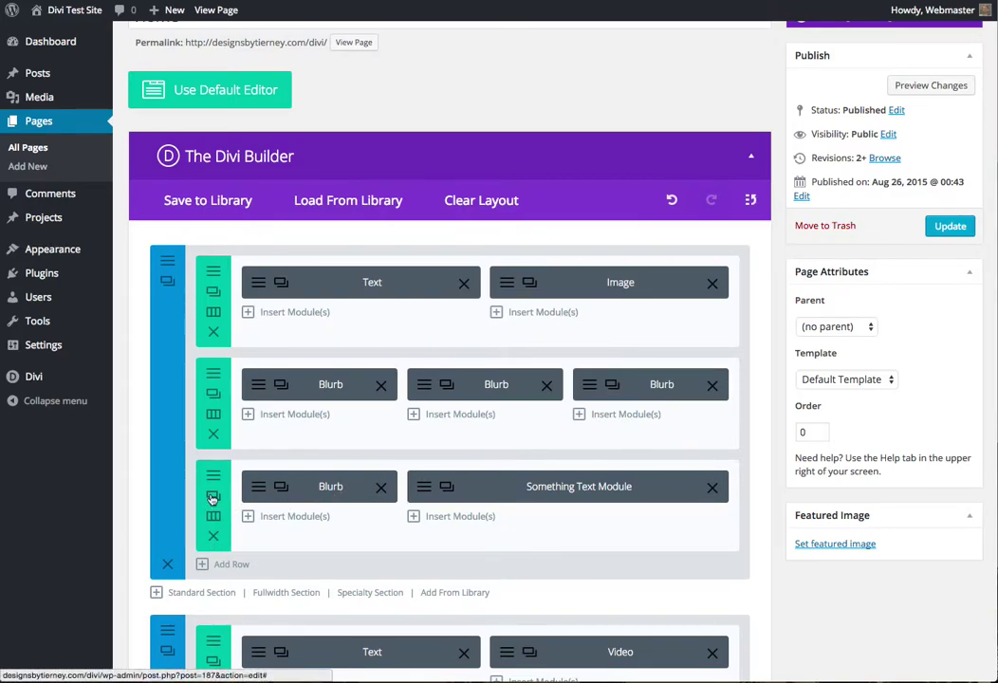
{"action": "left_click", "coordinate": [295, 516]}
Step: Add a Text module reading 'something else' below the Blurb and duplicate it
{"action": "scroll", "coordinate": [493, 483], "scroll_direction": "down", "scroll_amount": 3}
{"action": "left_click", "coordinate": [469, 510]}
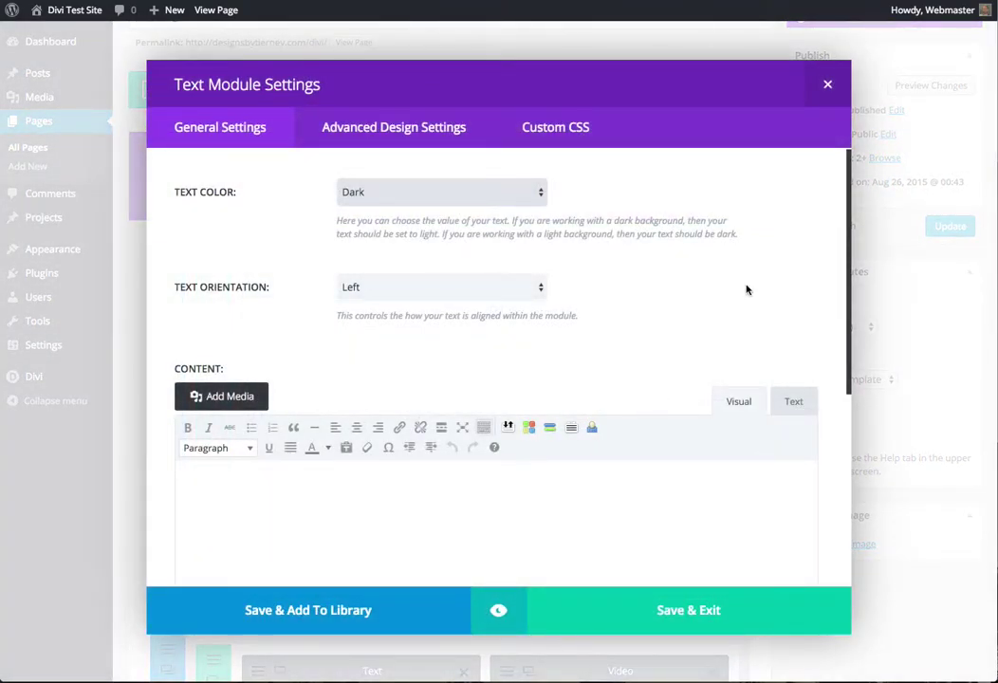
{"action": "left_click", "coordinate": [455, 496]}
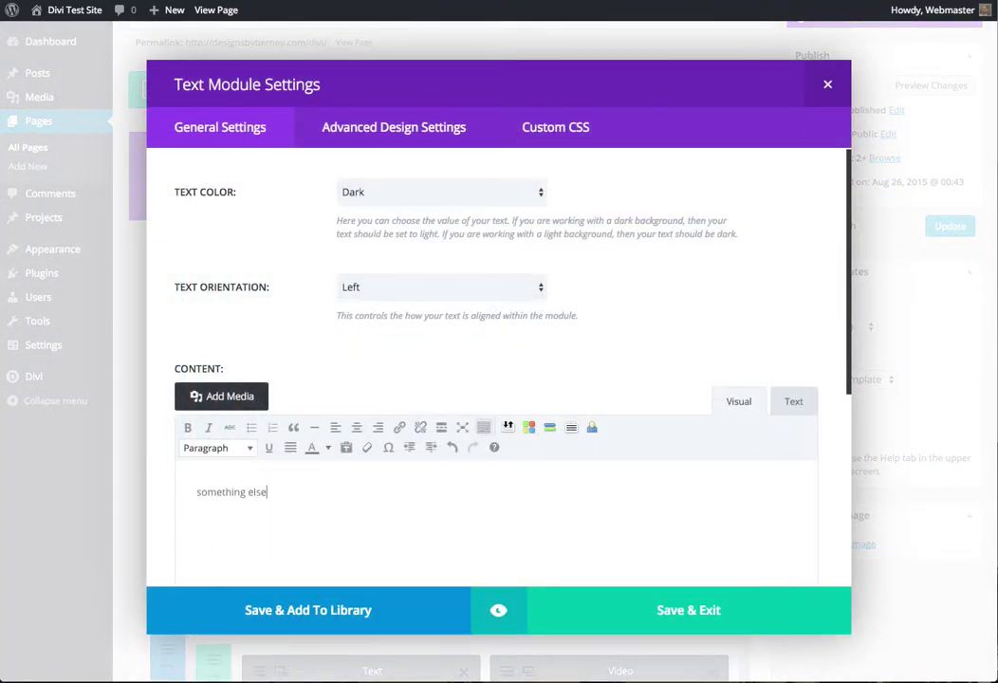
{"action": "left_click", "coordinate": [709, 607]}
{"action": "left_click", "coordinate": [281, 525]}
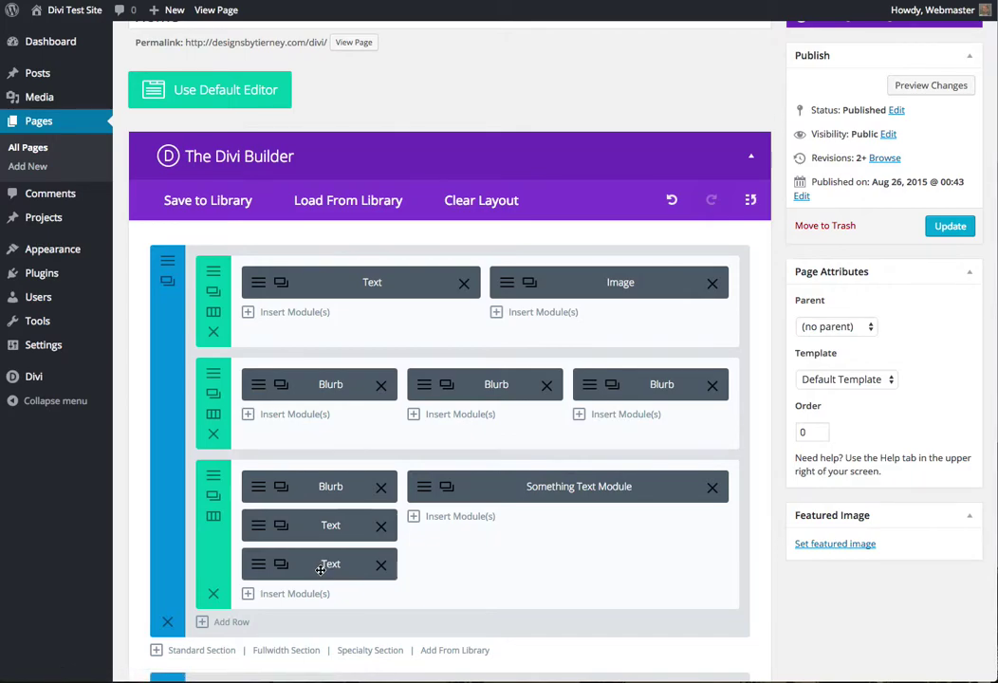
Step: Move both trial Text modules to the right column, delete them, then delete the third row
{"action": "left_click", "coordinate": [321, 567]}
{"action": "left_click_drag", "start_coordinate": [320, 568], "coordinate": [569, 524]}
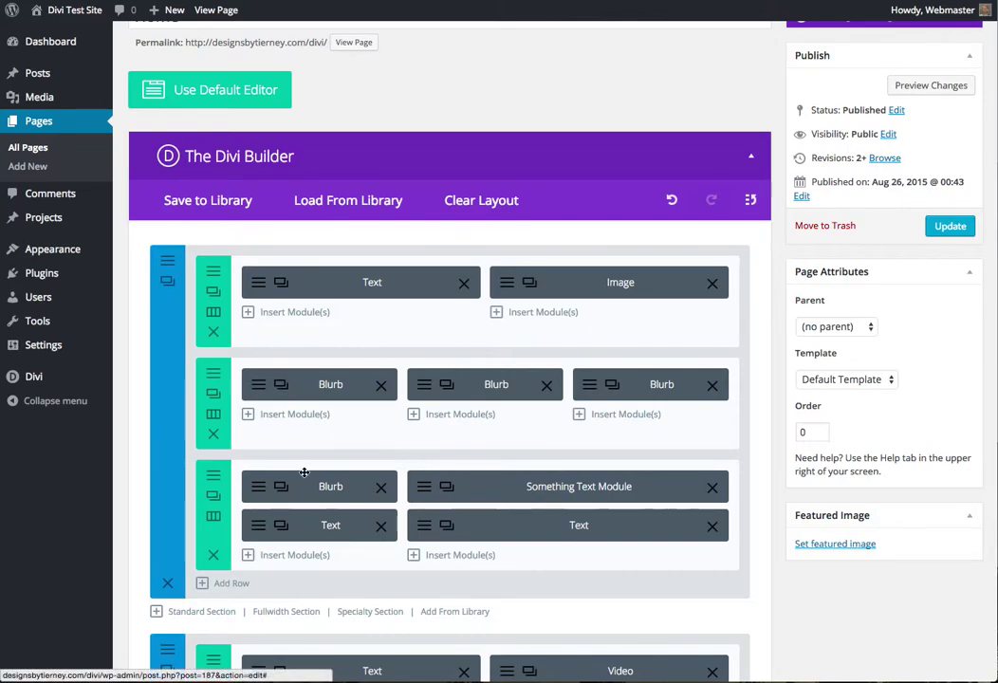
{"action": "left_click_drag", "start_coordinate": [331, 530], "coordinate": [546, 525]}
{"action": "left_click", "coordinate": [710, 566]}
{"action": "left_click", "coordinate": [713, 529]}
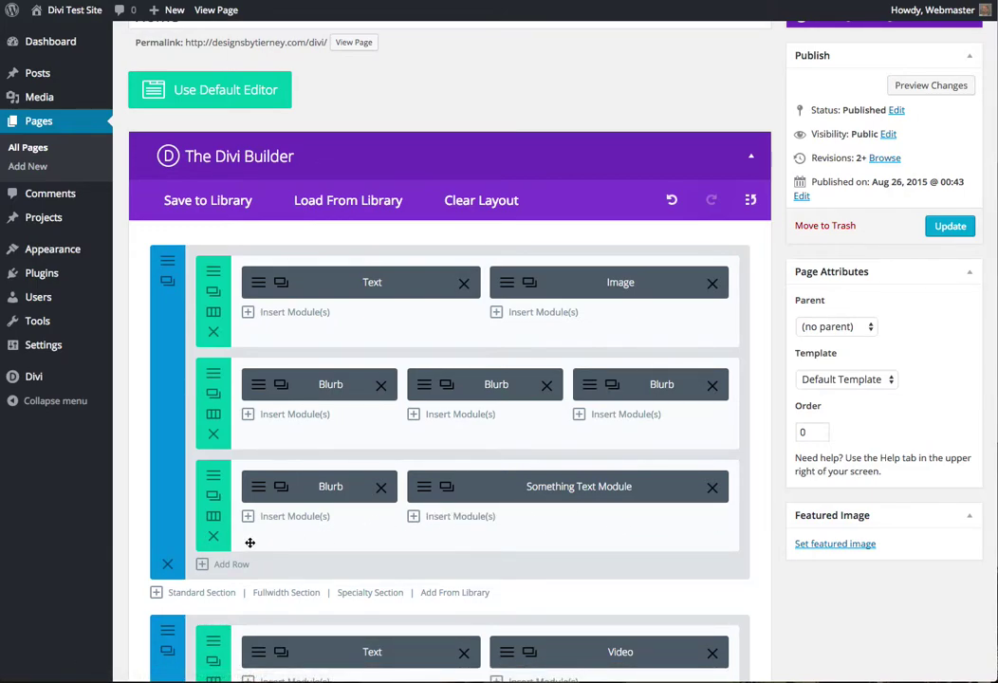
{"action": "left_click", "coordinate": [213, 537]}
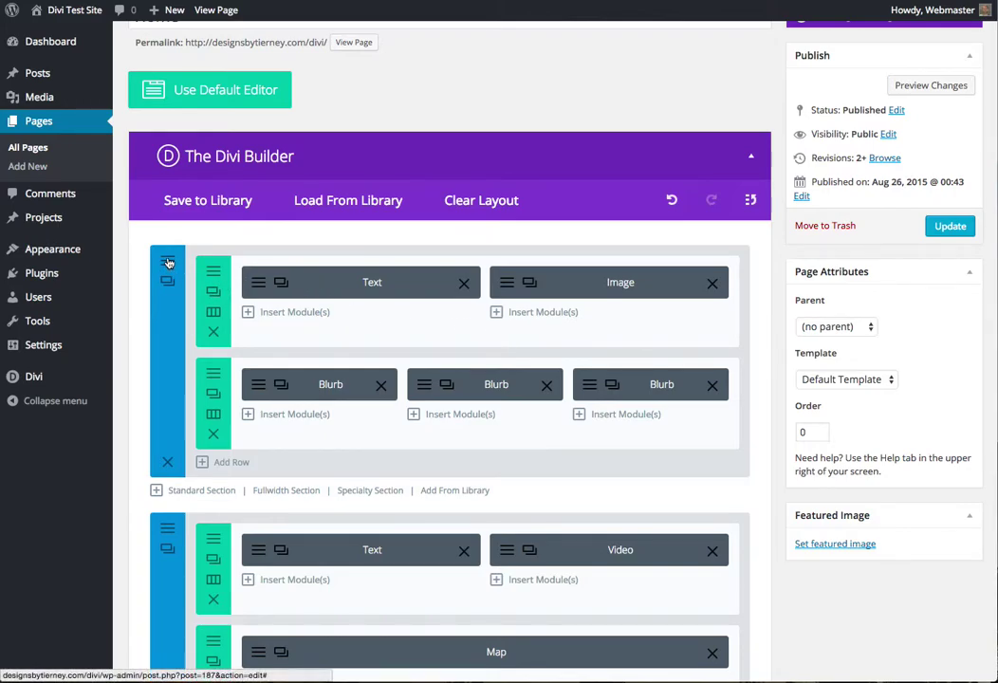
{"action": "scroll", "coordinate": [190, 379], "scroll_direction": "down", "scroll_amount": 5}
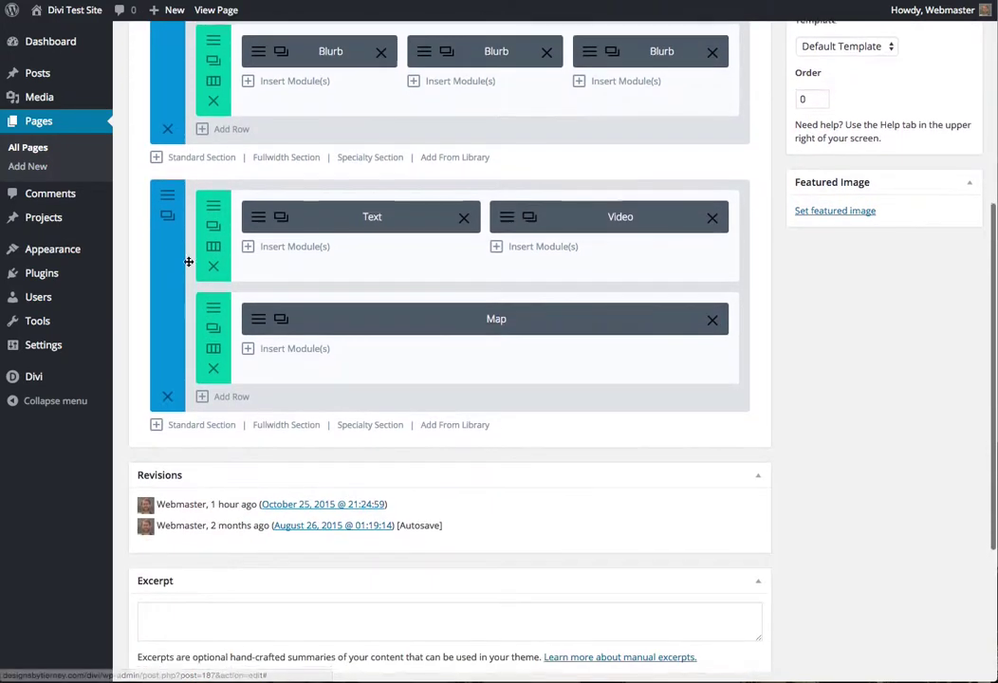
{"action": "scroll", "coordinate": [171, 247], "scroll_direction": "up", "scroll_amount": 5}
{"action": "scroll", "coordinate": [168, 363], "scroll_direction": "down", "scroll_amount": 2}
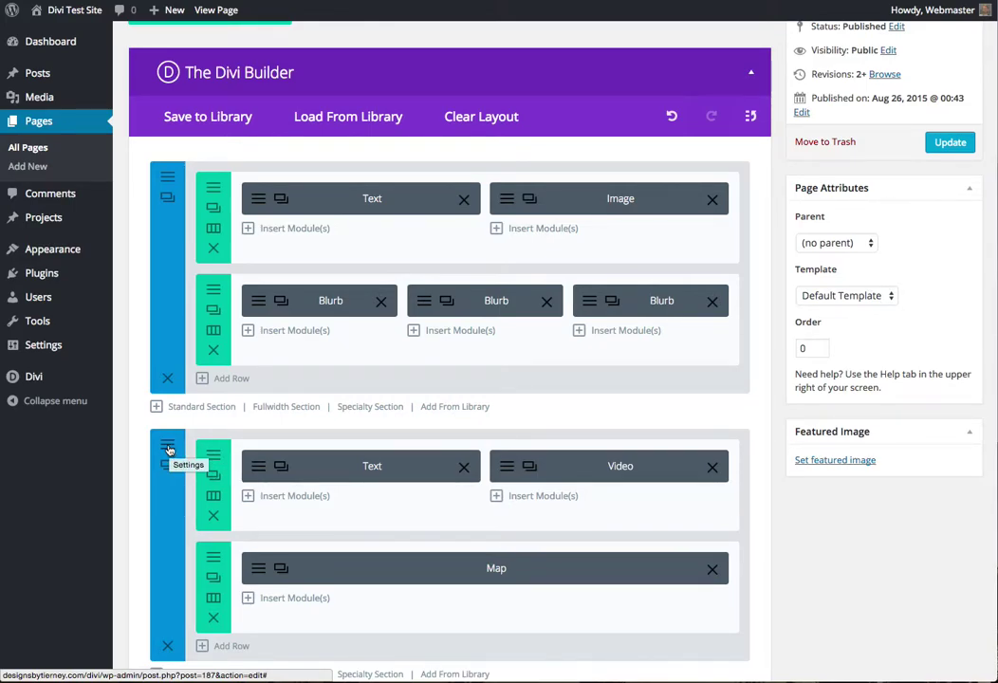
Step: Check the lower section's background colour (eaeaea) and close its settings unchanged
{"action": "left_click", "coordinate": [168, 449]}
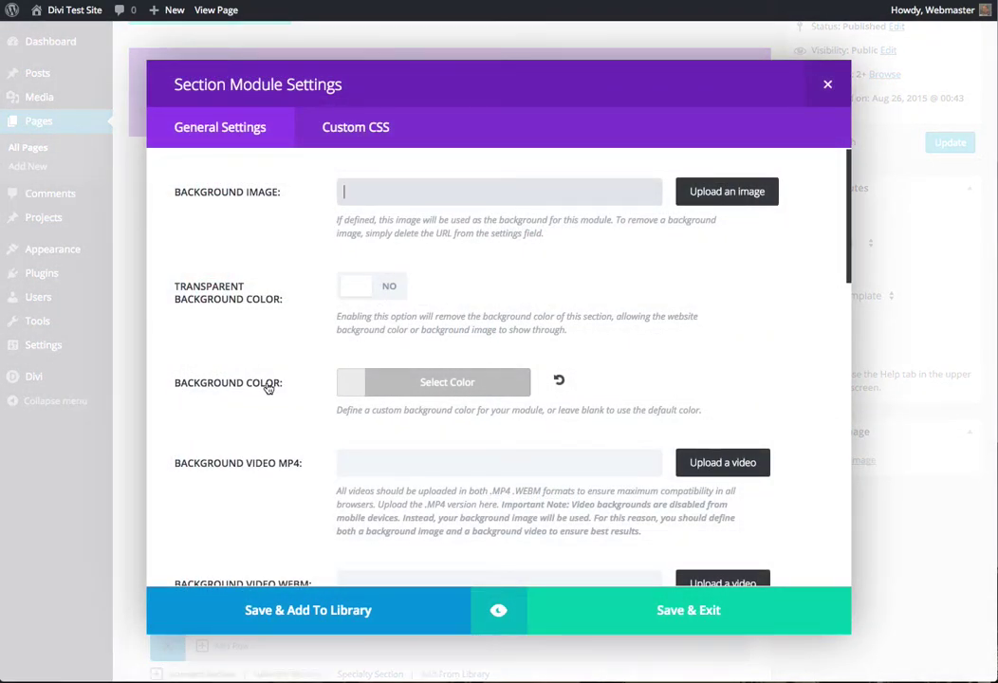
{"action": "left_click", "coordinate": [421, 389]}
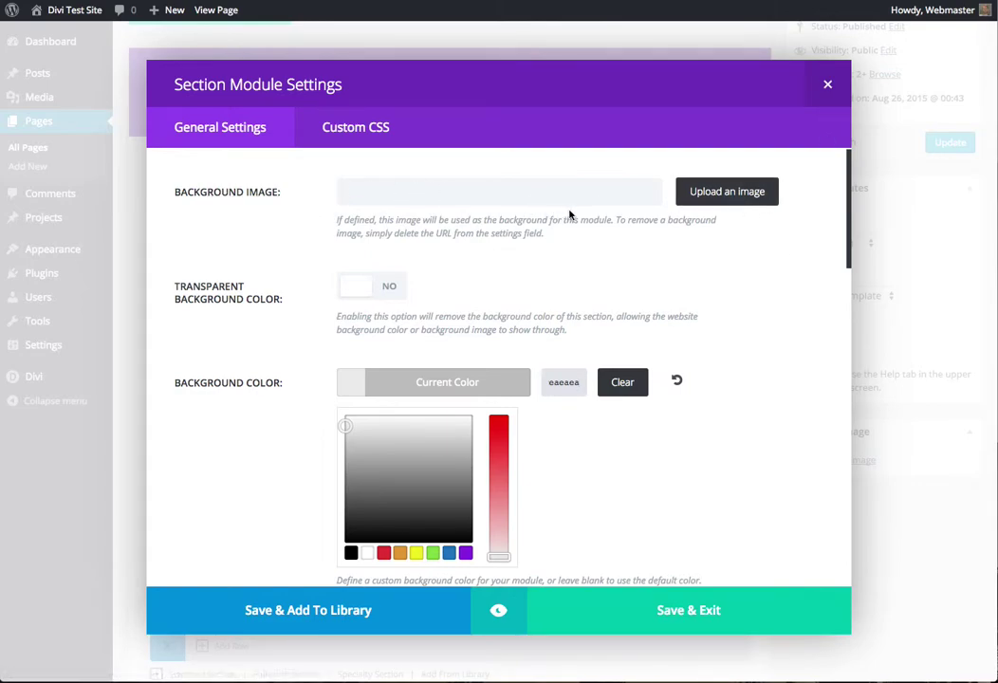
{"action": "left_click", "coordinate": [827, 85]}
Step: Open the Row Module Settings for a row in the lower section
{"action": "left_click", "coordinate": [212, 472]}
{"action": "scroll", "coordinate": [339, 296], "scroll_direction": "down", "scroll_amount": 3}
{"action": "scroll", "coordinate": [339, 296], "scroll_direction": "up", "scroll_amount": 3}
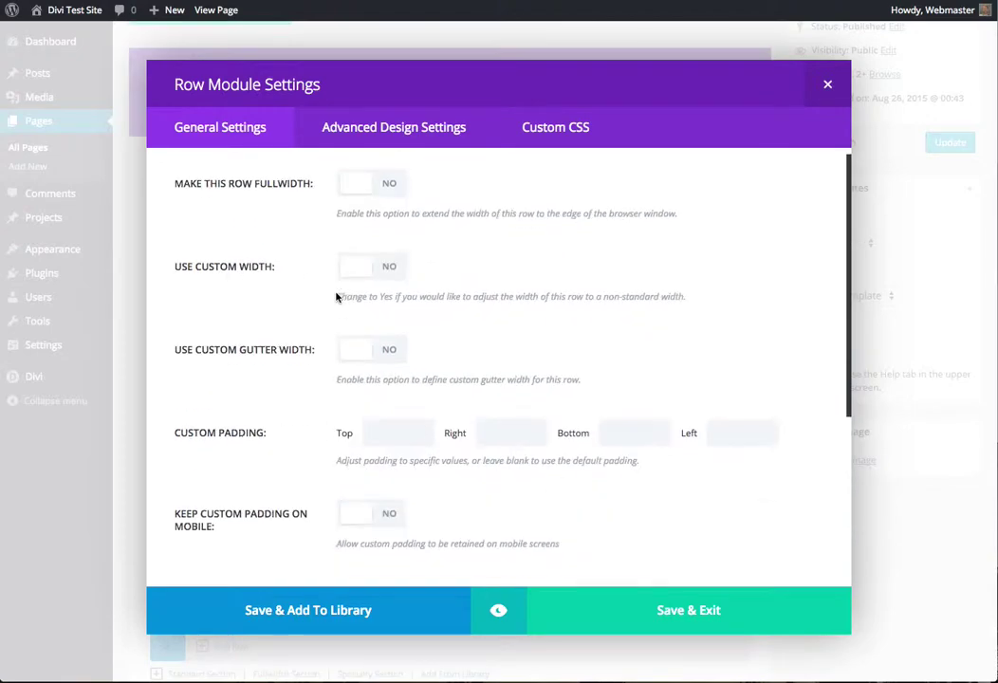
Step: Close the Row Module Settings without changes, leaving the Home layout's modules intact
{"action": "left_click", "coordinate": [828, 88]}
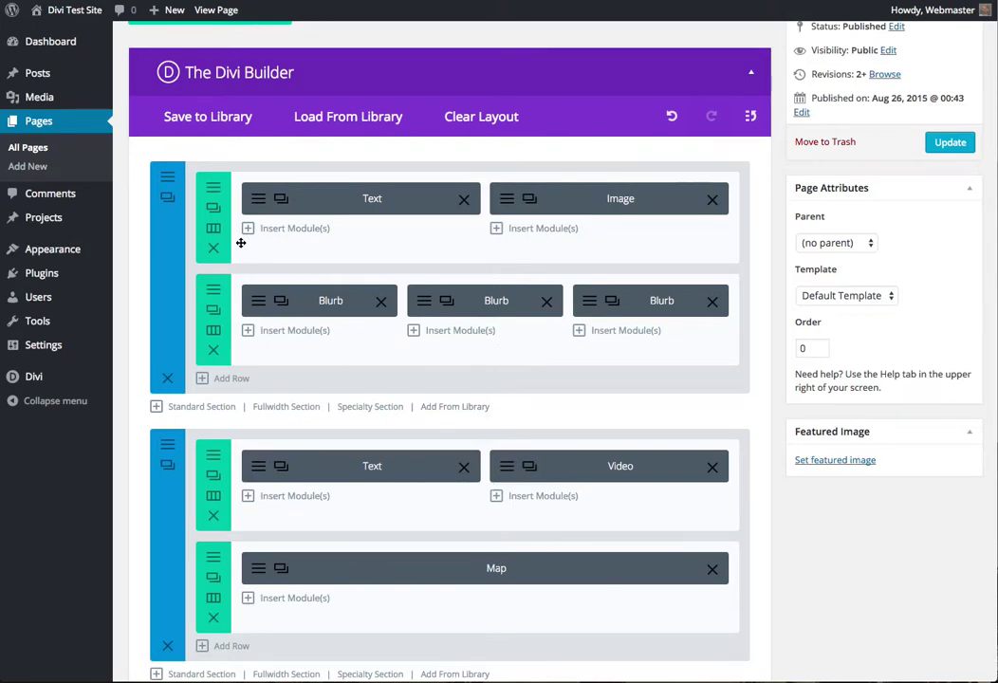
Step: Set the three-Blurb row's background colour to blue #1e73be and save the row settings
{"action": "left_click", "coordinate": [212, 303]}
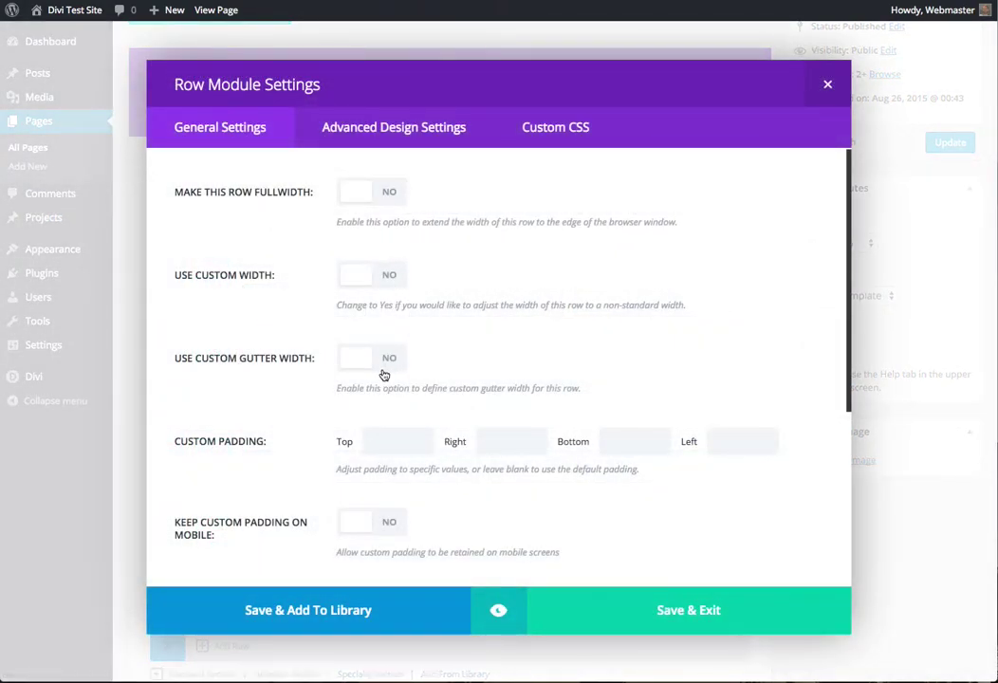
{"action": "scroll", "coordinate": [386, 376], "scroll_direction": "down", "scroll_amount": 5}
{"action": "scroll", "coordinate": [383, 374], "scroll_direction": "up", "scroll_amount": 5}
{"action": "left_click", "coordinate": [386, 136]}
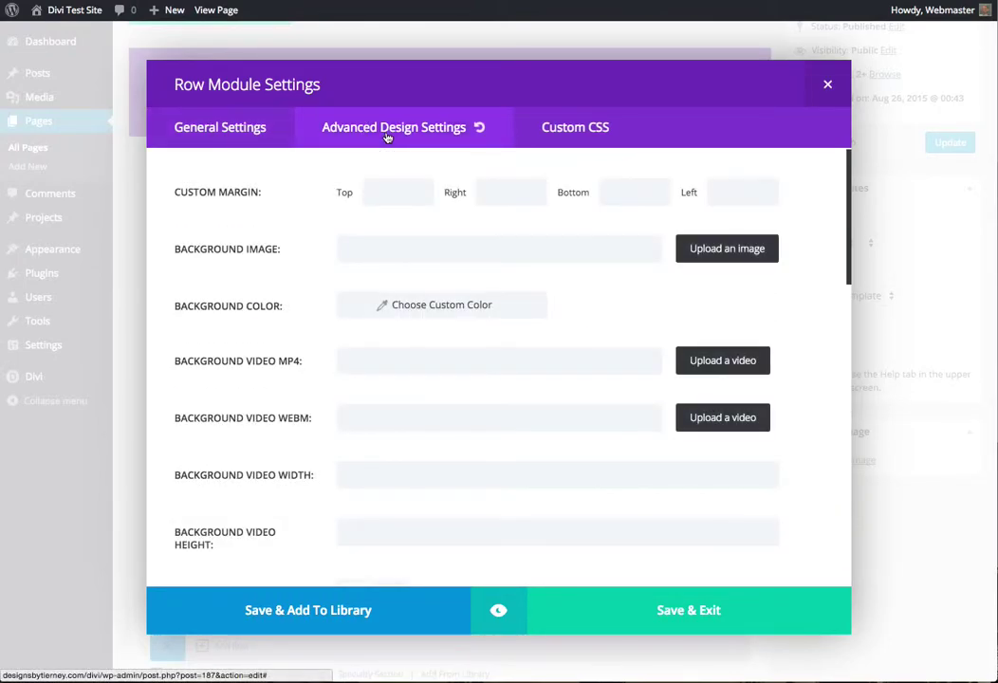
{"action": "left_click", "coordinate": [404, 308]}
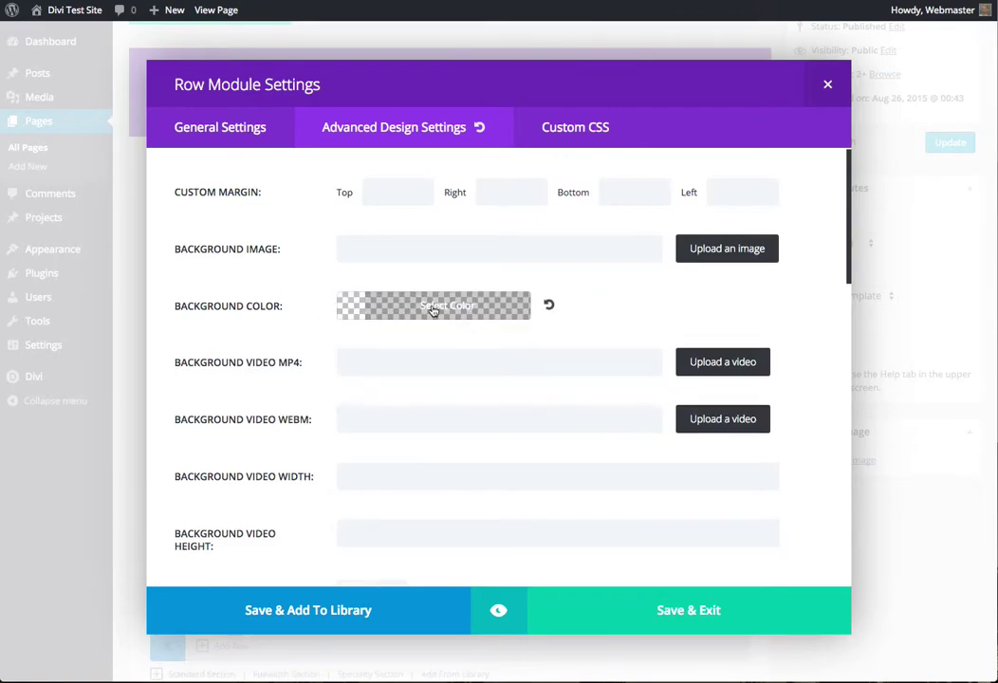
{"action": "left_click", "coordinate": [434, 308]}
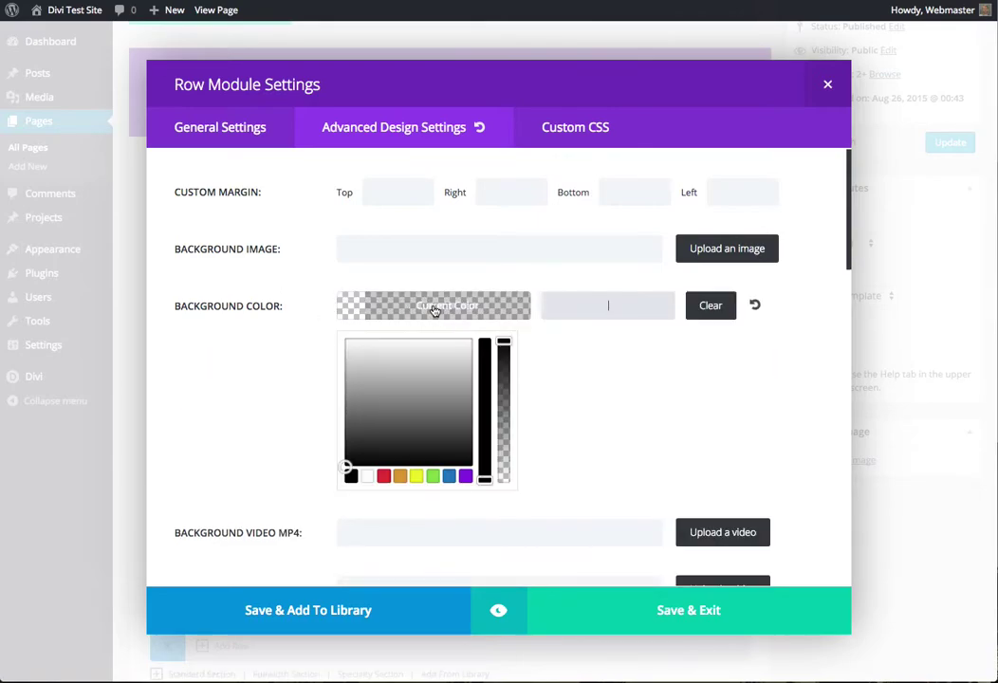
{"action": "left_click", "coordinate": [448, 478]}
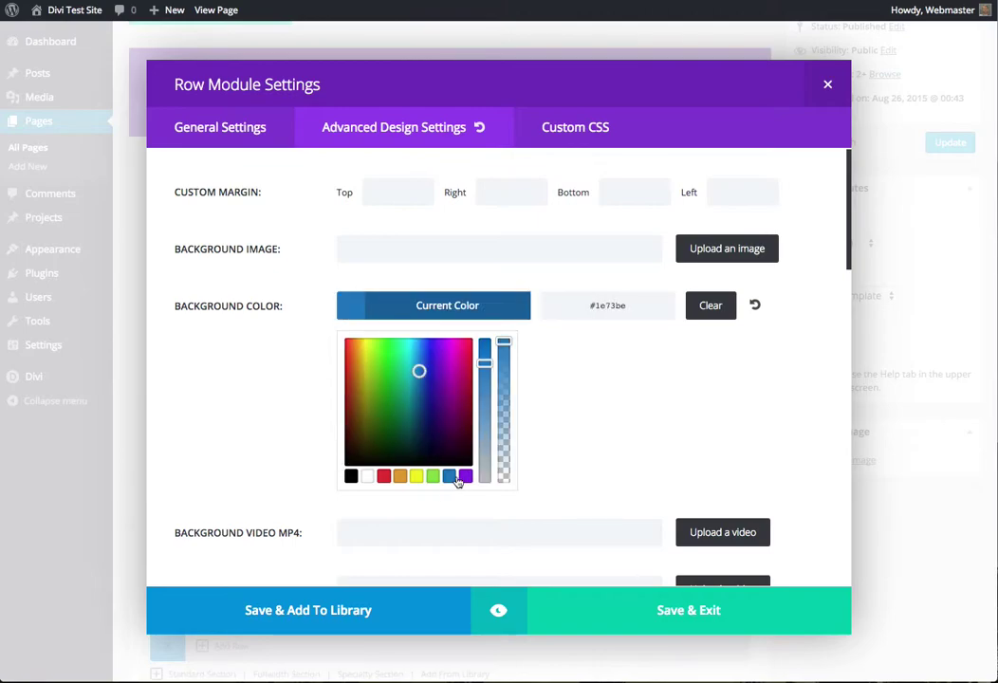
{"action": "left_click", "coordinate": [664, 607]}
Step: Update the Home page so the Divi layout is saved
{"action": "left_click", "coordinate": [949, 142]}
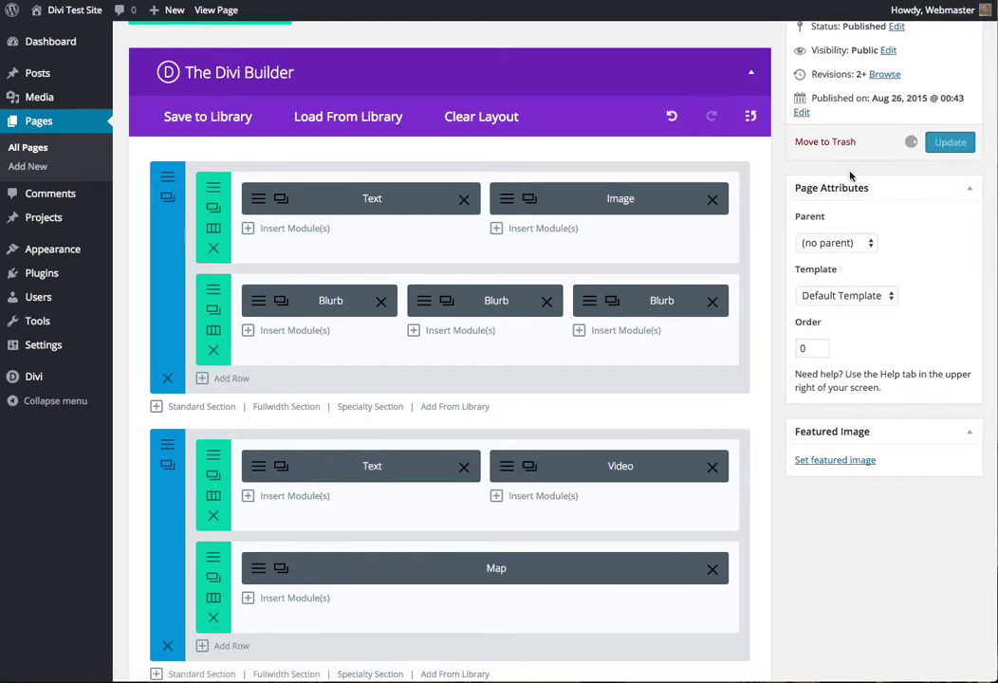
{"action": "scroll", "coordinate": [750, 191], "scroll_direction": "up", "scroll_amount": 1}
{"action": "scroll", "coordinate": [751, 191], "scroll_direction": "up", "scroll_amount": 2}
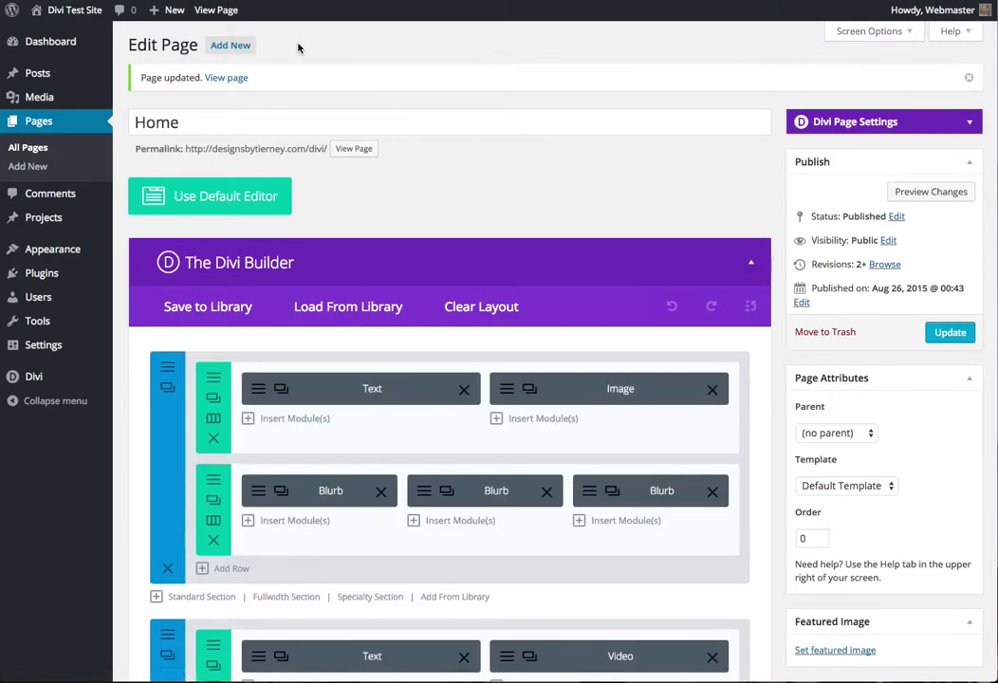
{"action": "left_click", "coordinate": [217, 10]}
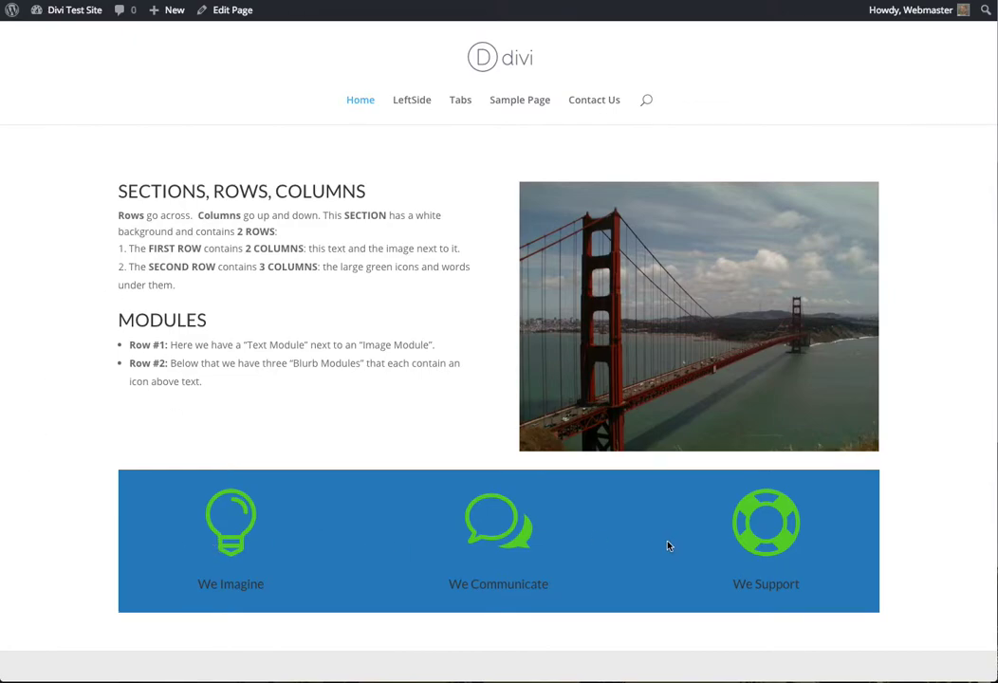
{"action": "scroll", "coordinate": [671, 546], "scroll_direction": "down", "scroll_amount": 3}
{"action": "scroll", "coordinate": [718, 528], "scroll_direction": "up", "scroll_amount": 2}
{"action": "scroll", "coordinate": [594, 464], "scroll_direction": "up", "scroll_amount": 1}
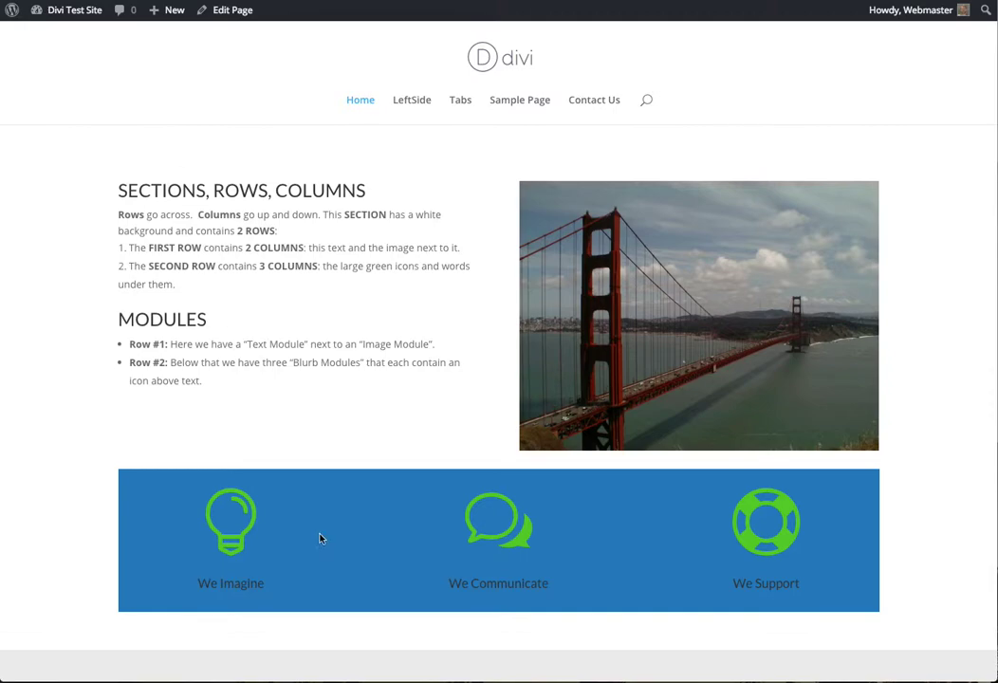
{"action": "left_click", "coordinate": [230, 19]}
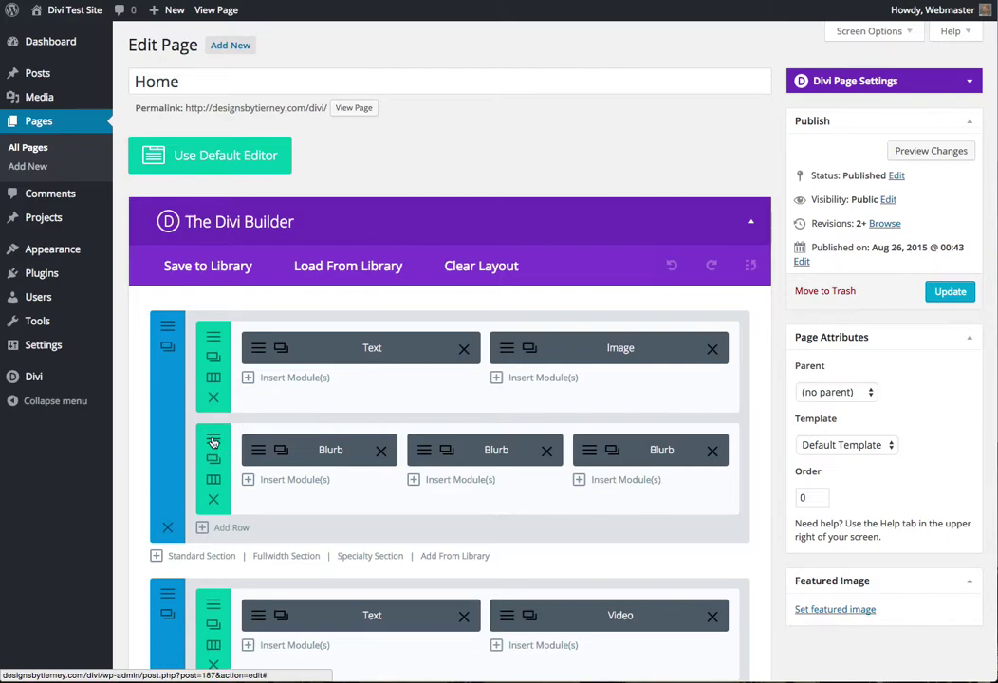
Step: Reset the three-Blurb row's background colour to none in its design settings, then update the Home page
{"action": "left_click", "coordinate": [213, 457]}
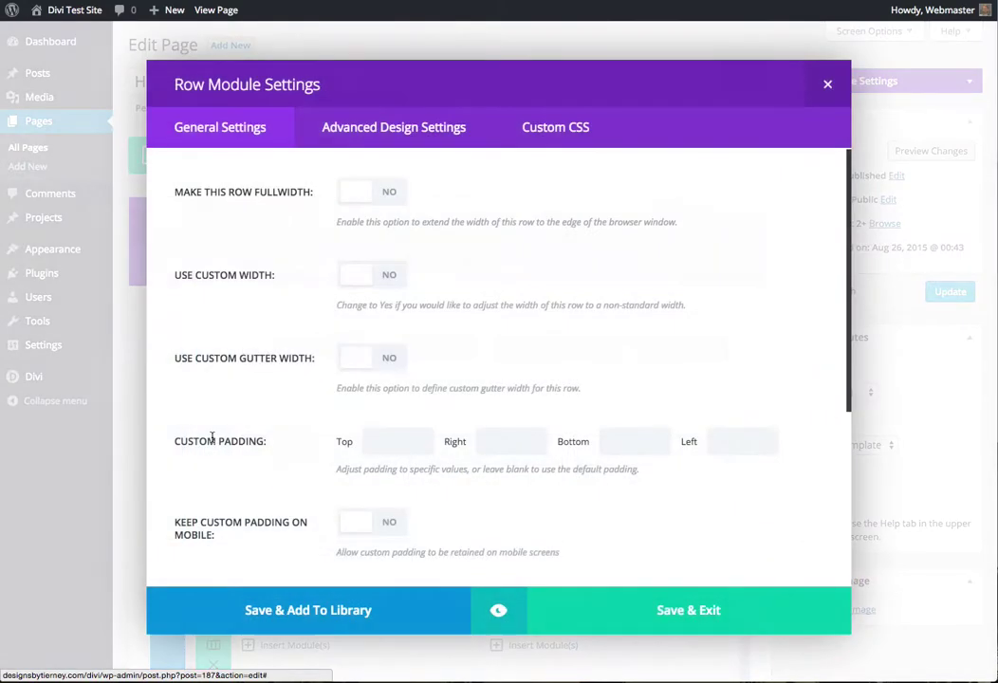
{"action": "left_click", "coordinate": [402, 126]}
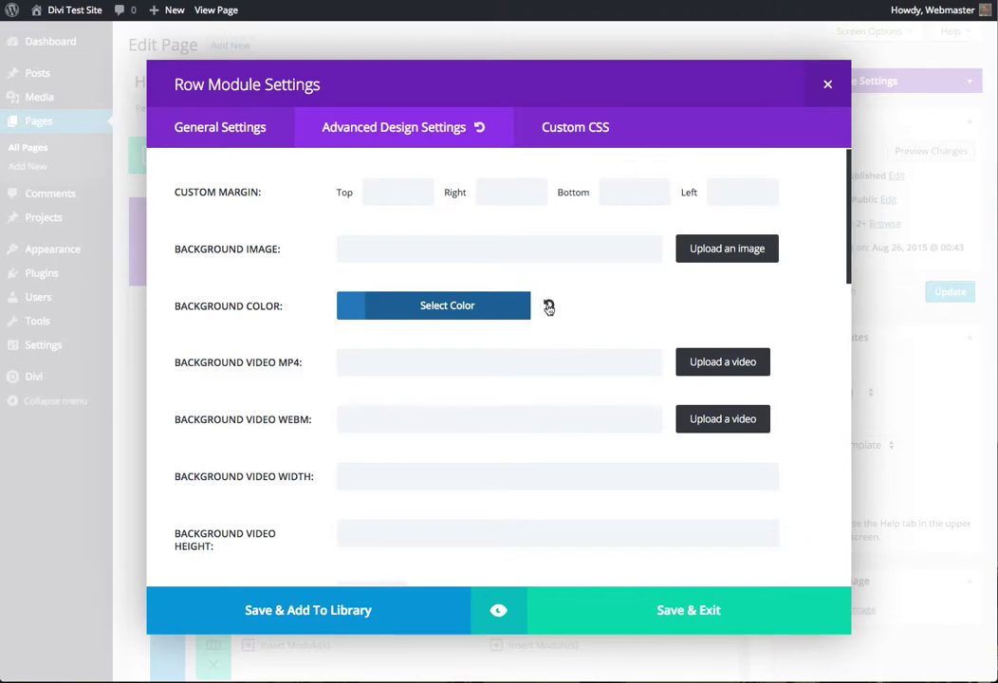
{"action": "left_click", "coordinate": [548, 307]}
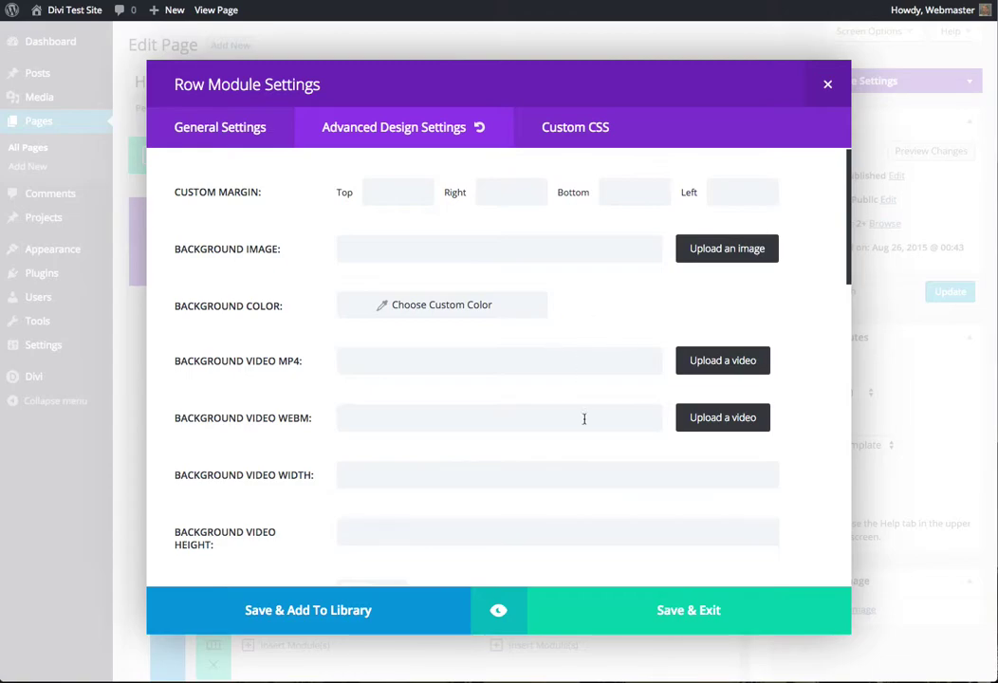
{"action": "left_click", "coordinate": [680, 614]}
{"action": "left_click", "coordinate": [948, 294]}
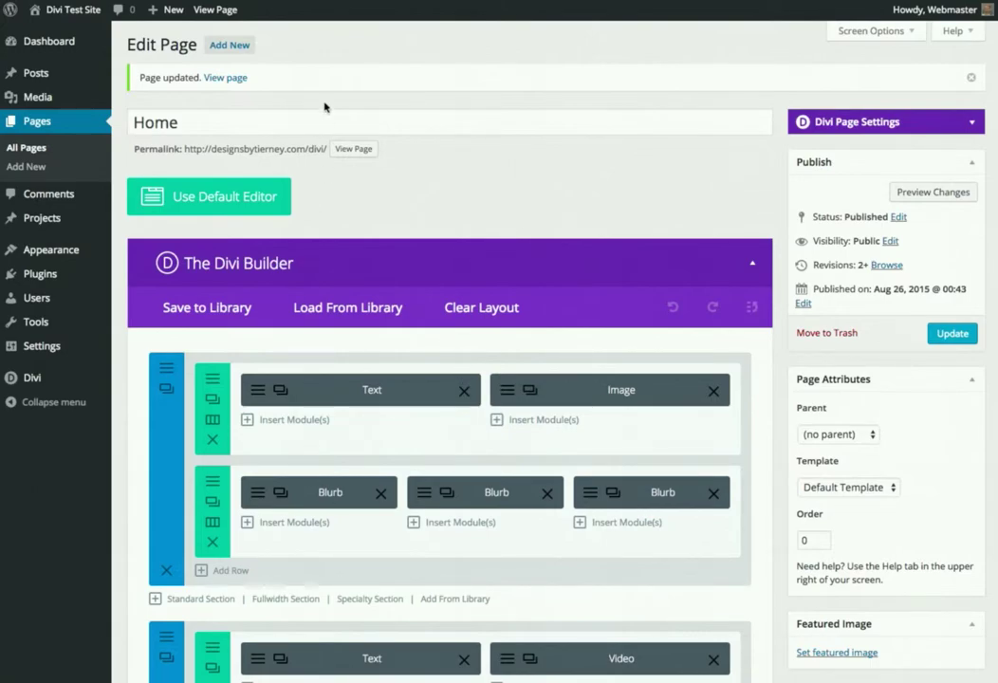
{"action": "left_click", "coordinate": [224, 77]}
{"action": "left_click", "coordinate": [537, 422]}
{"action": "scroll", "coordinate": [295, 389], "scroll_direction": "down", "scroll_amount": 4}
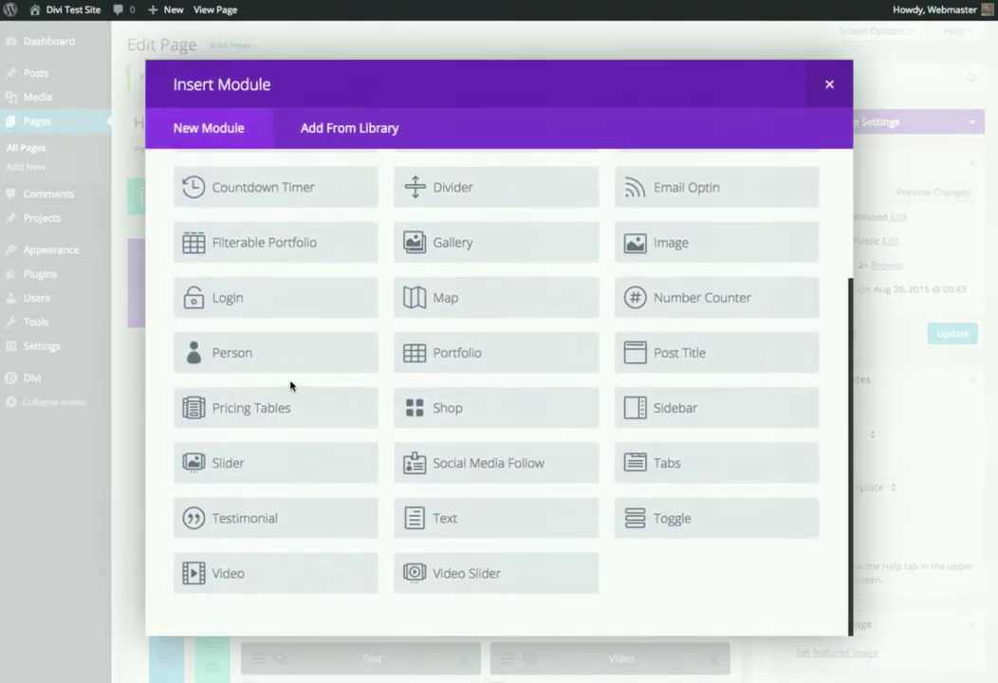
{"action": "scroll", "coordinate": [255, 385], "scroll_direction": "up", "scroll_amount": 4}
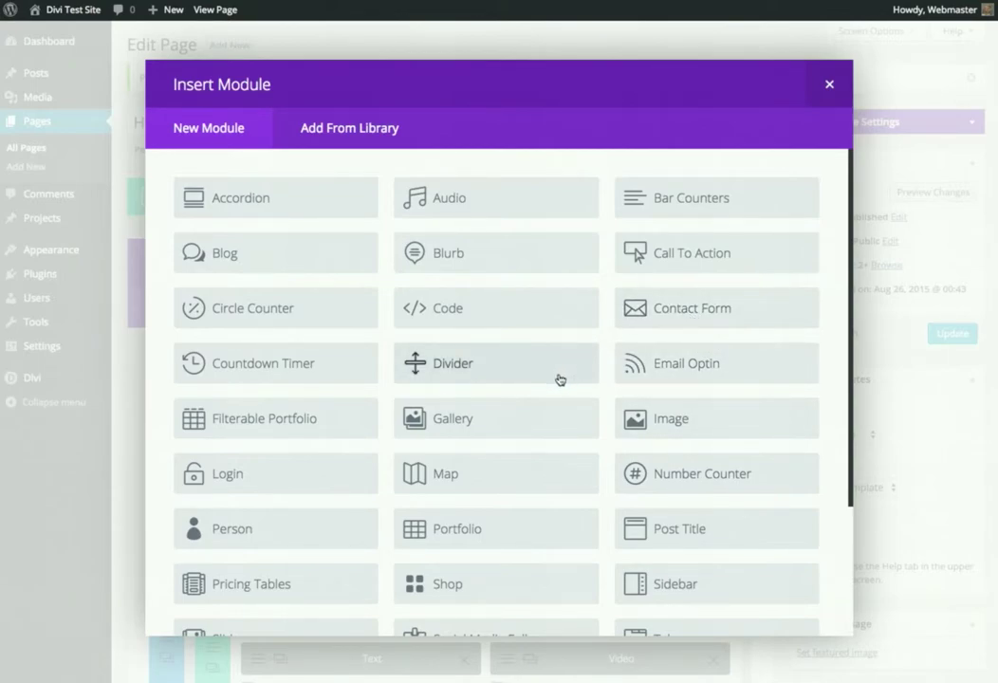
{"action": "scroll", "coordinate": [560, 380], "scroll_direction": "down", "scroll_amount": 4}
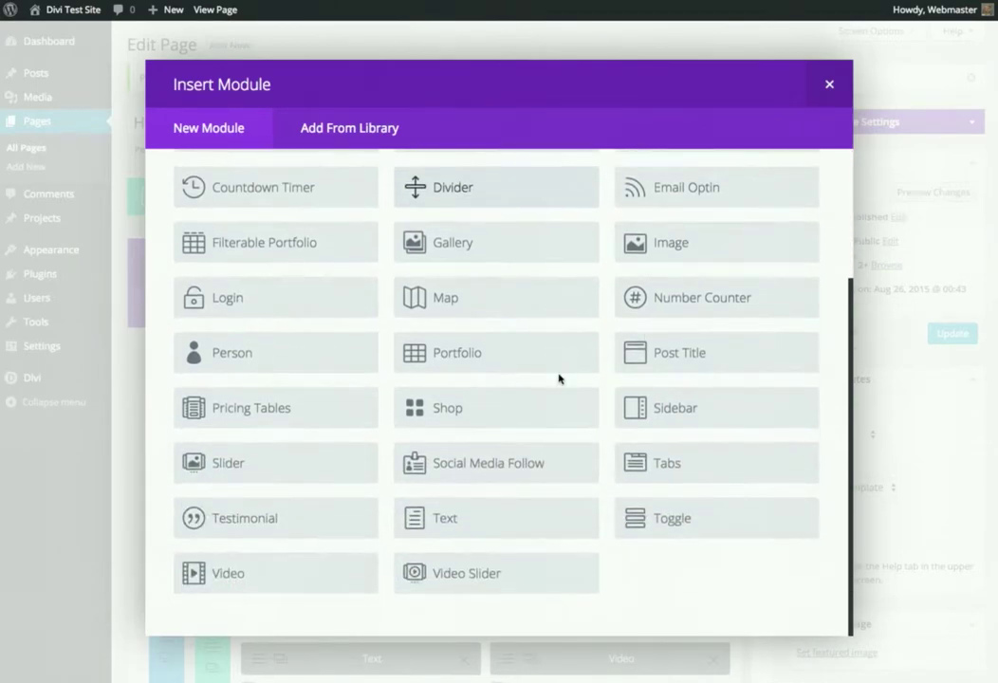
{"action": "left_click", "coordinate": [829, 87]}
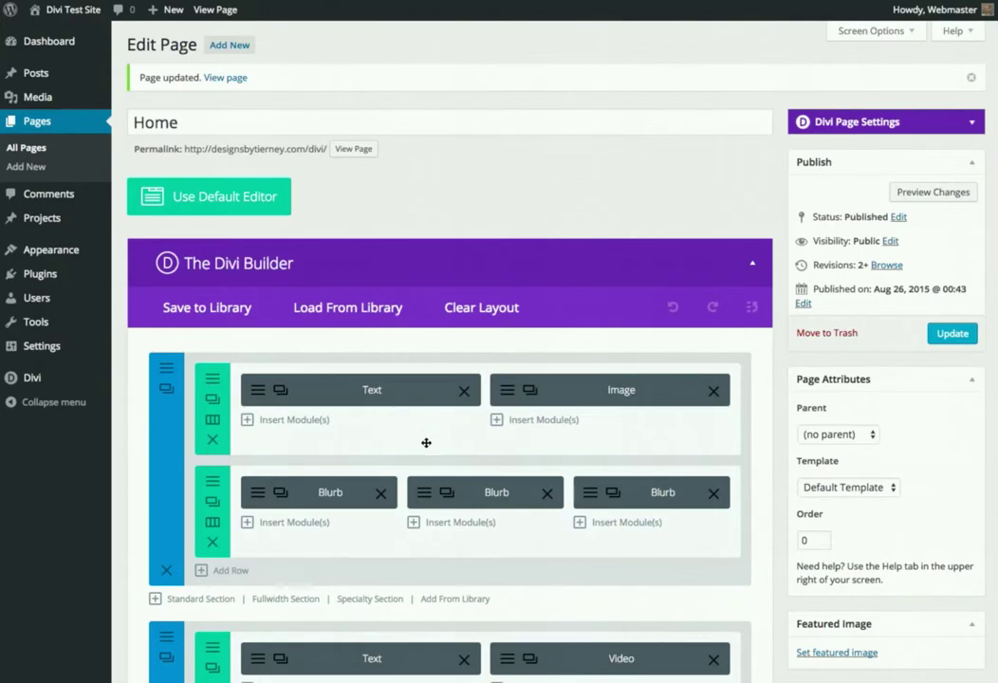
{"action": "scroll", "coordinate": [422, 432], "scroll_direction": "down", "scroll_amount": 3}
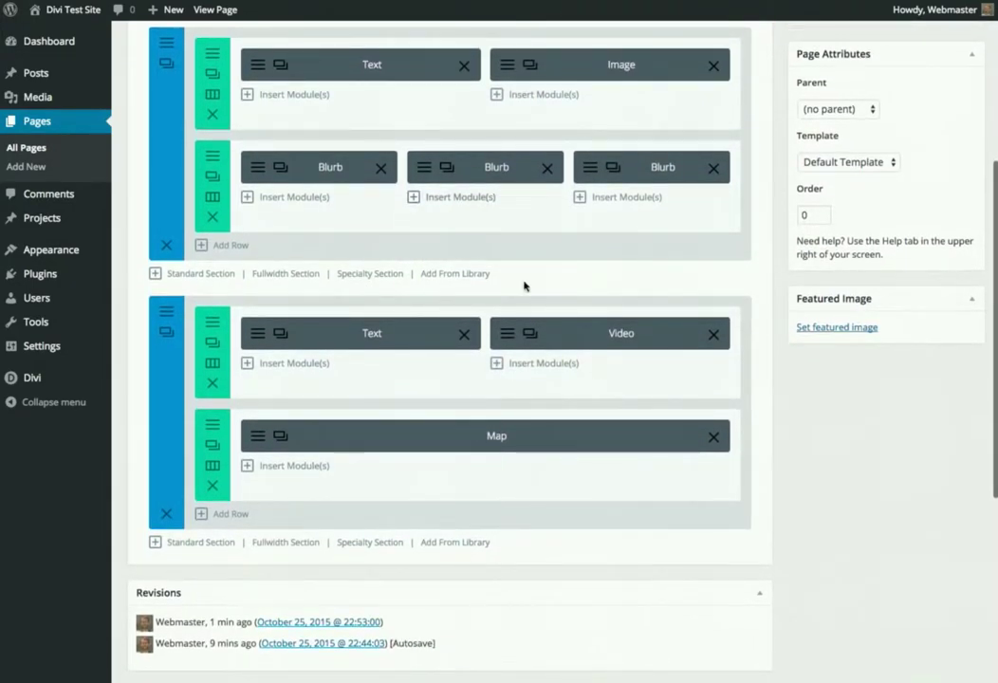
{"action": "scroll", "coordinate": [463, 418], "scroll_direction": "up", "scroll_amount": 3}
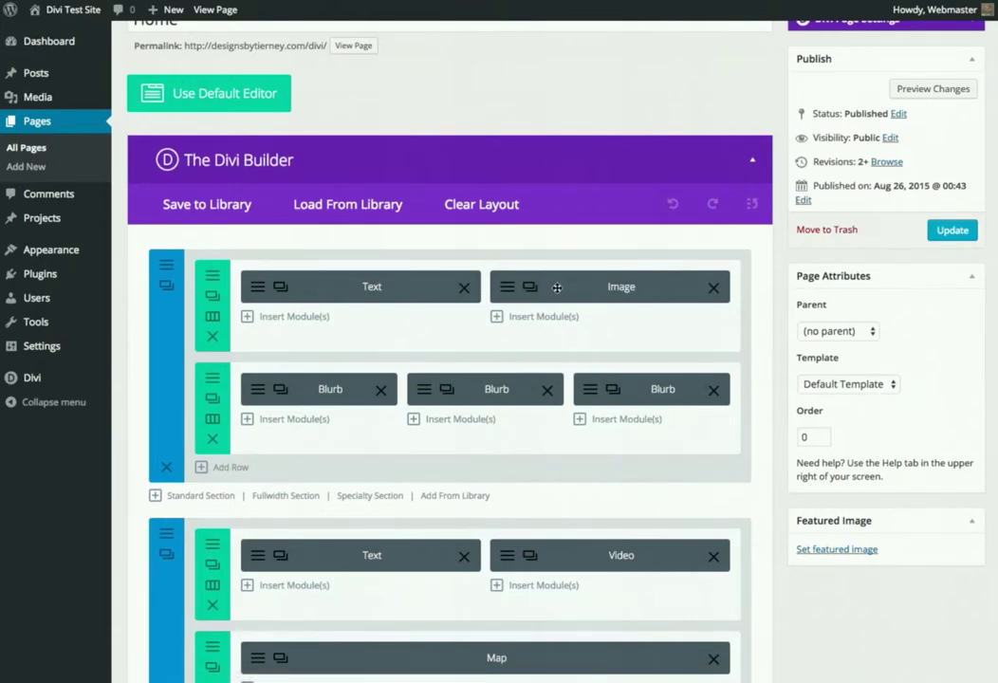
{"action": "scroll", "coordinate": [481, 109], "scroll_direction": "up", "scroll_amount": 2}
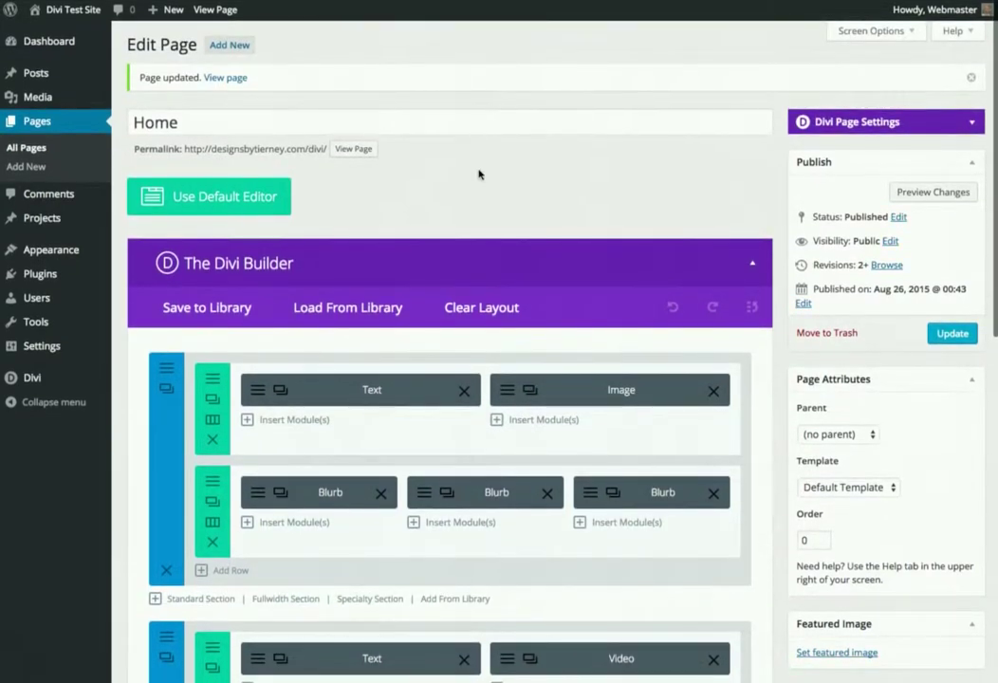